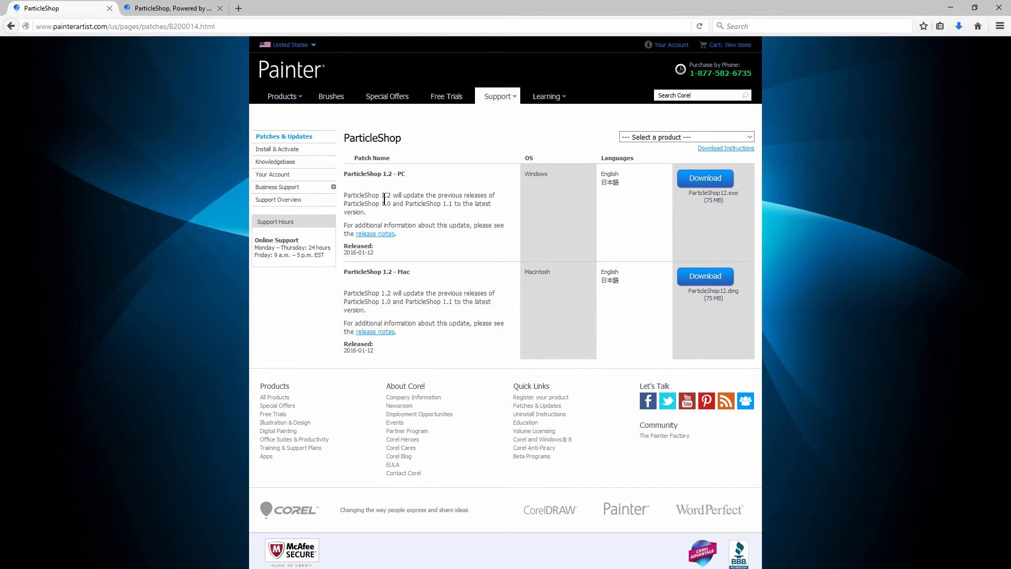
Step: Read the release notes of the ParticleShop 1.2 PC update and return to the patch download page
left_click(381, 234)
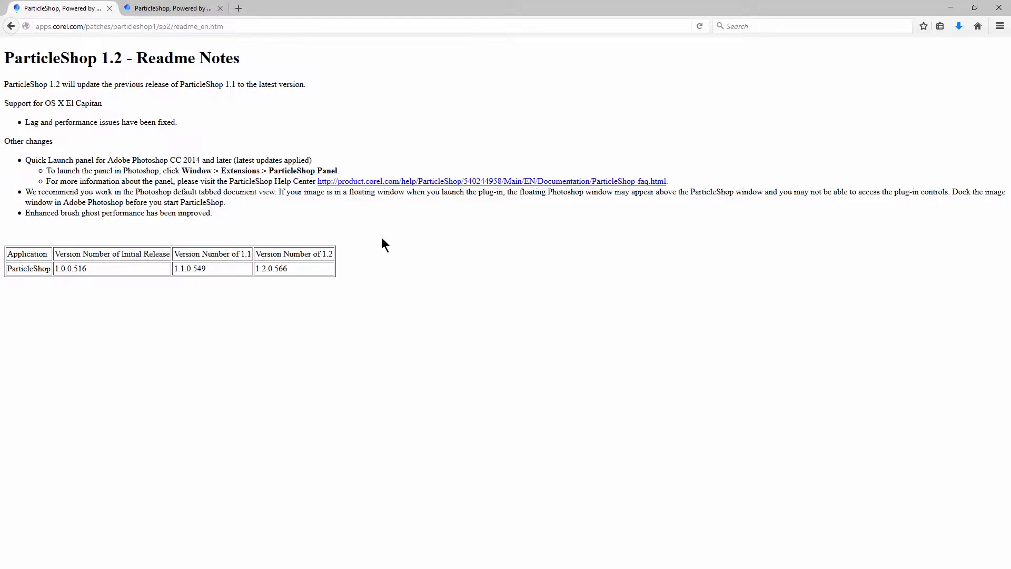
key("alt+Left")
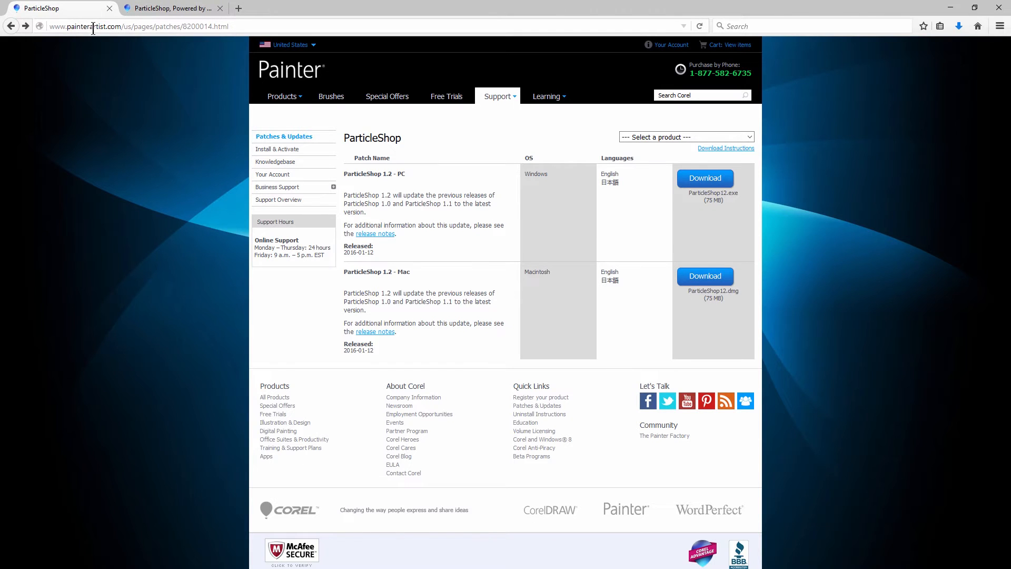
mouse_move(508, 101)
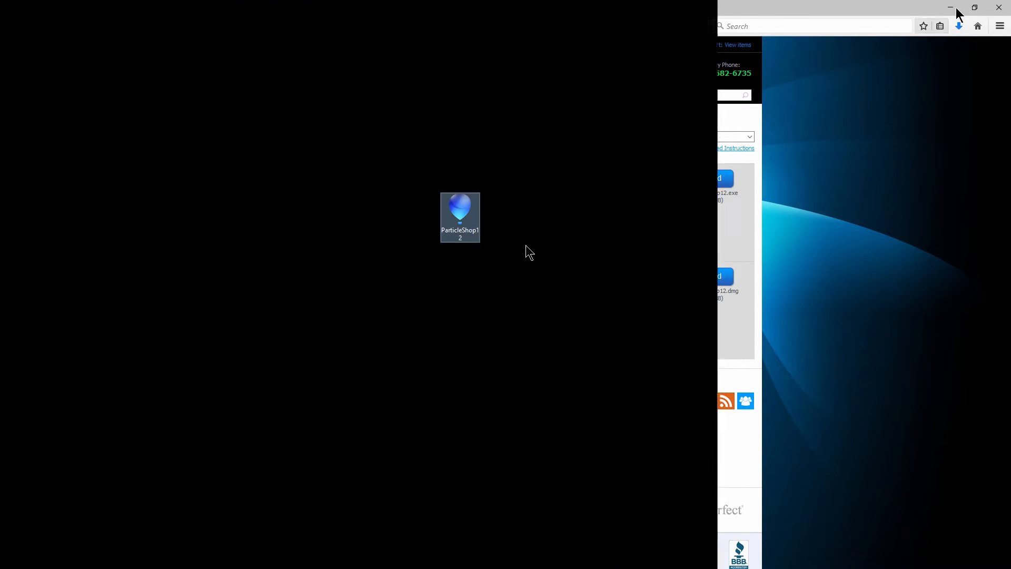
Step: Run the ParticleShop12 installer from the desktop and exit the setup wizard once installation completes
double_click(461, 210)
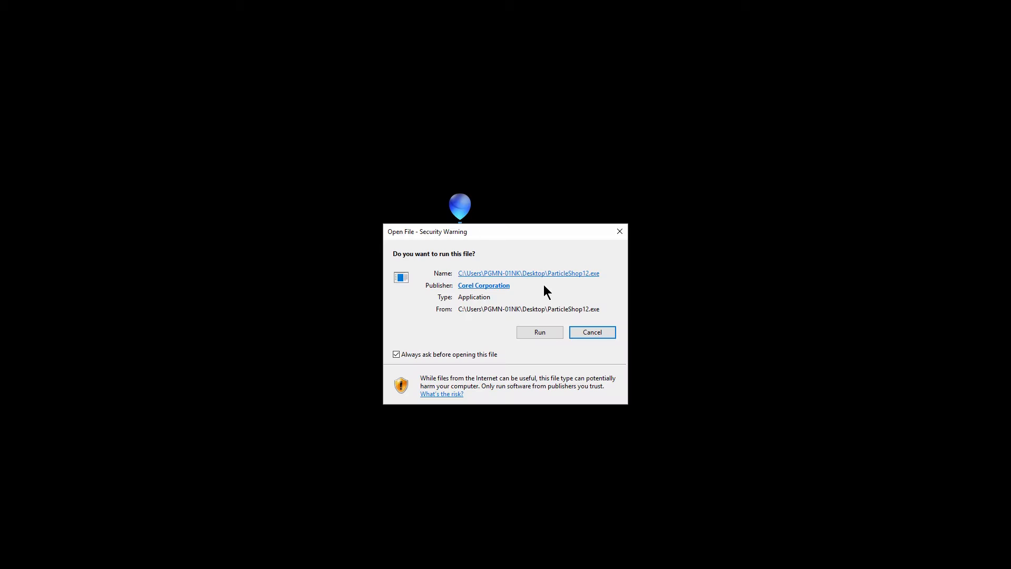
left_click(539, 333)
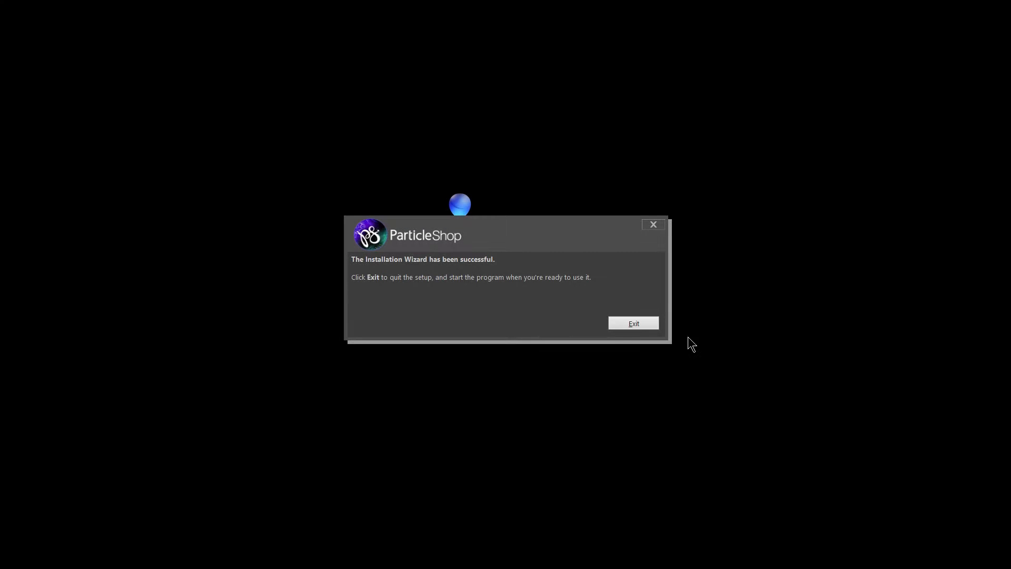
left_click(634, 325)
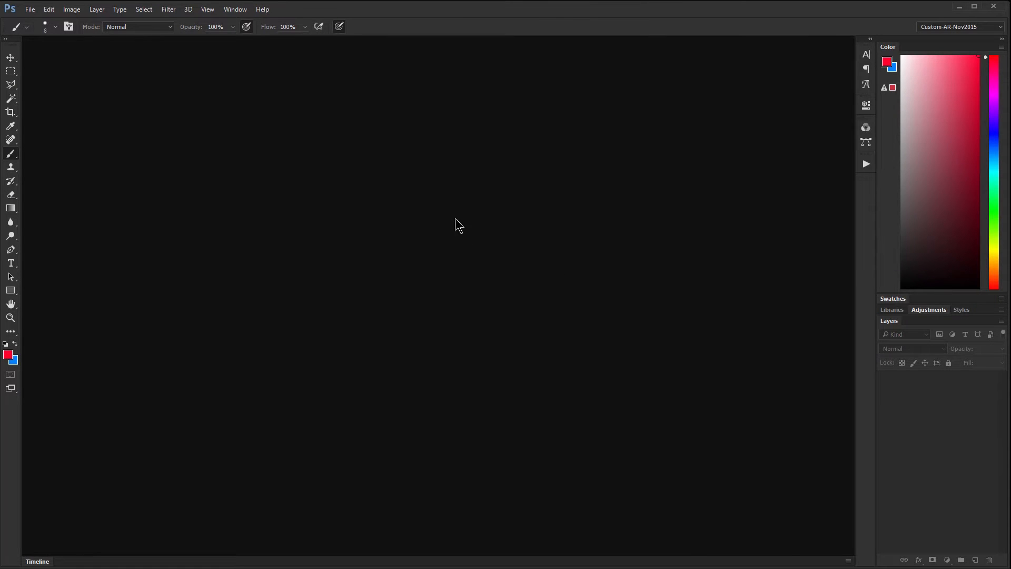
Step: Open the ParticleShop extension panel in Photoshop
left_click(237, 9)
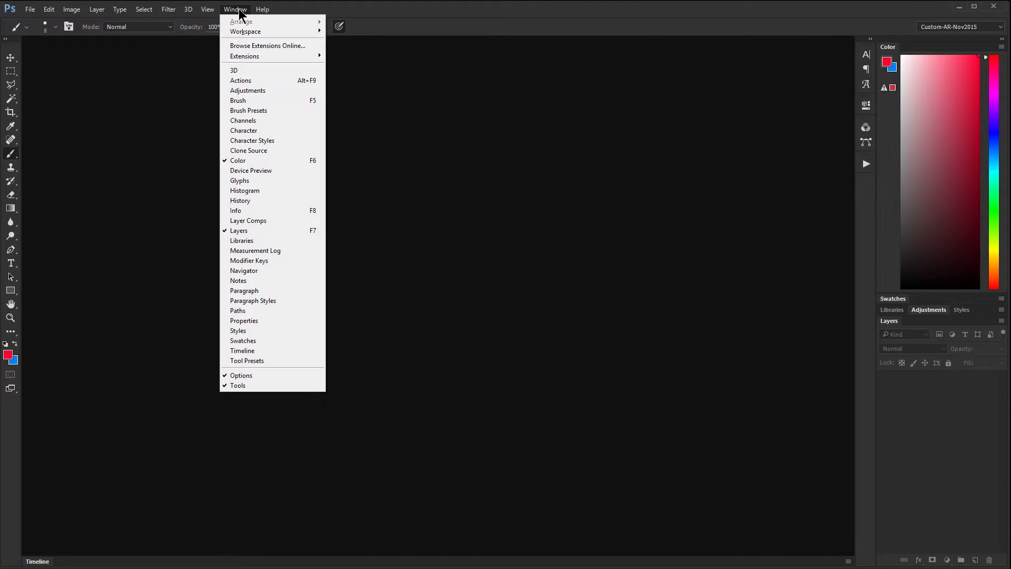
mouse_move(249, 57)
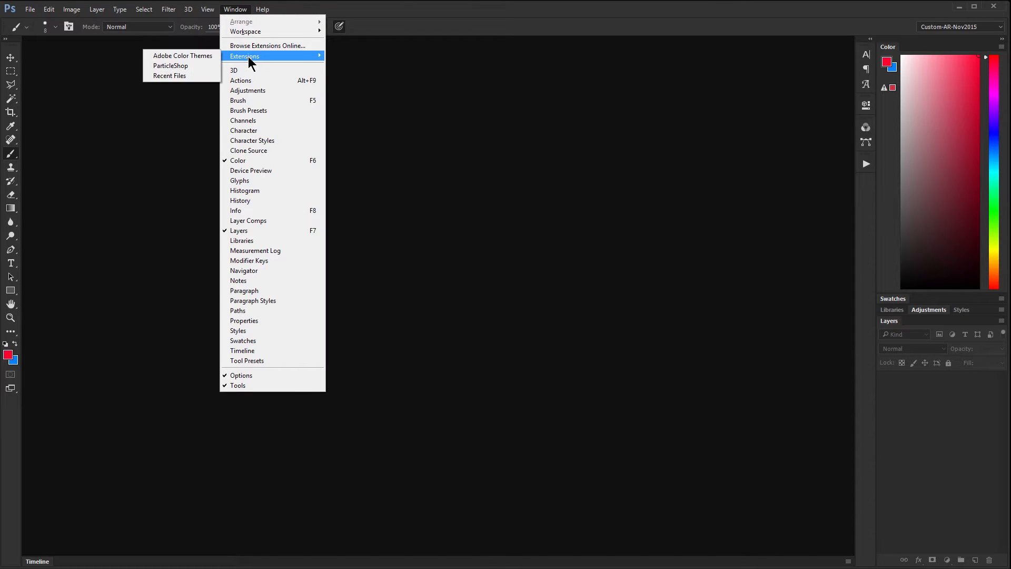
left_click(189, 69)
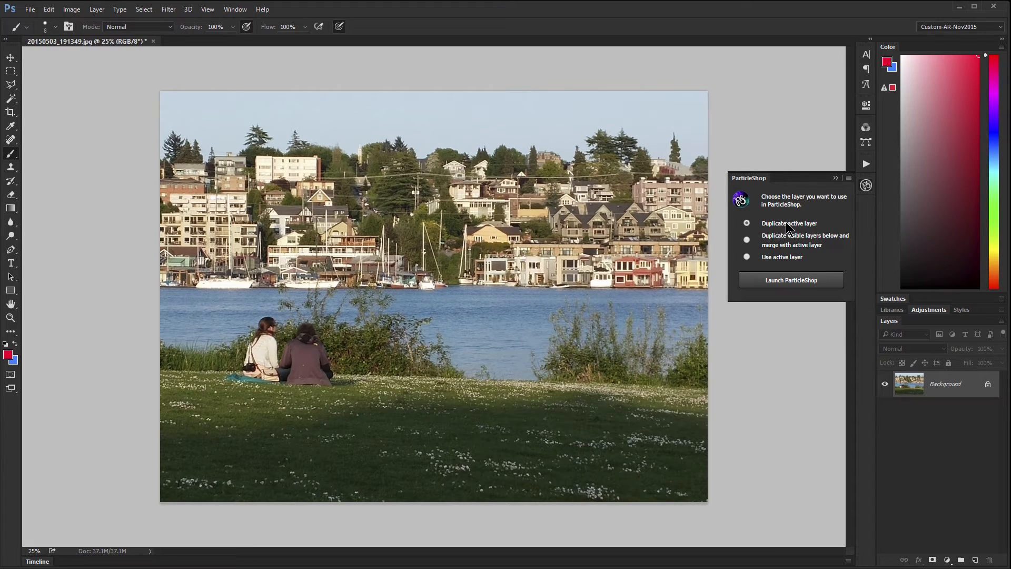
Step: Launch ParticleShop on a duplicate of the active layer and turn off the recommendation message for future launches
left_click(774, 287)
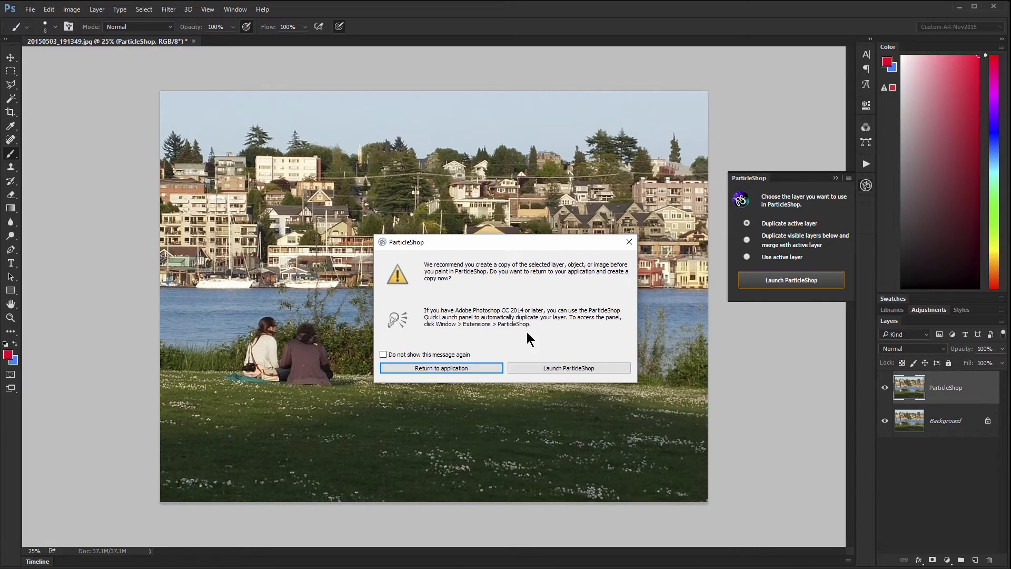
left_click(383, 354)
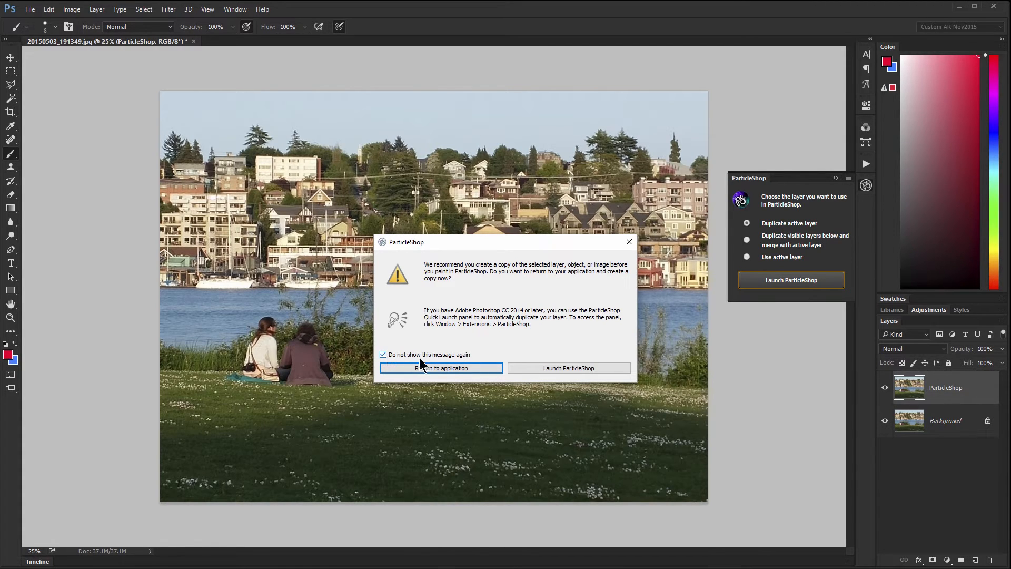
left_click(554, 370)
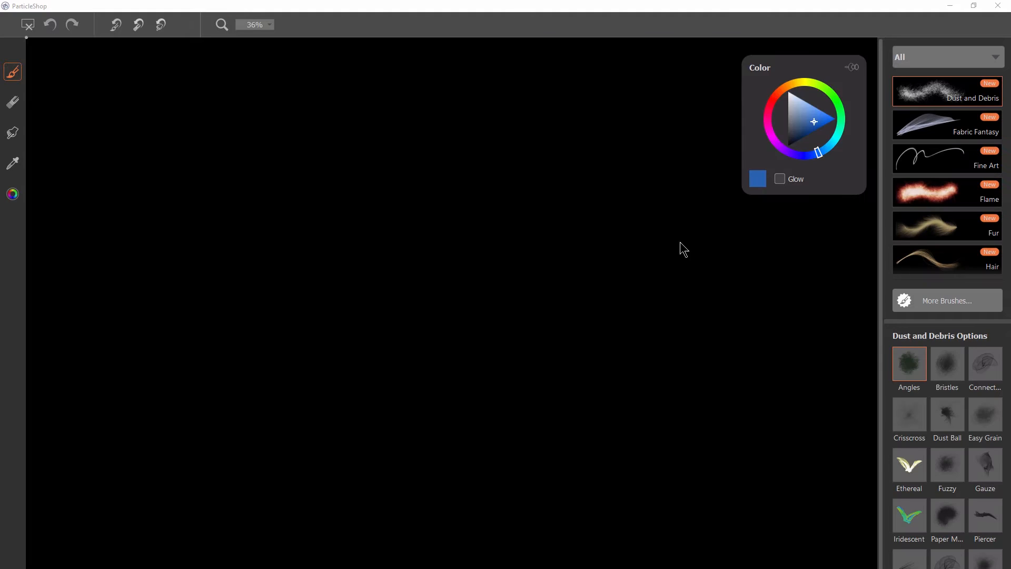
key("Escape")
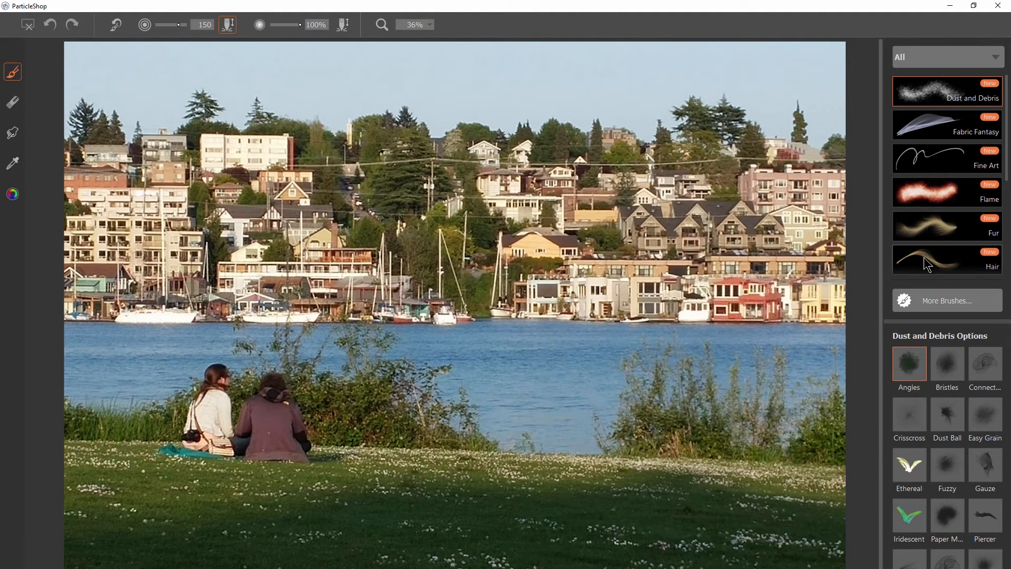
Step: Paint fuller hair on the seated person in purple with the Hair Afro brush, using dark brown sampled from their head
left_click(927, 259)
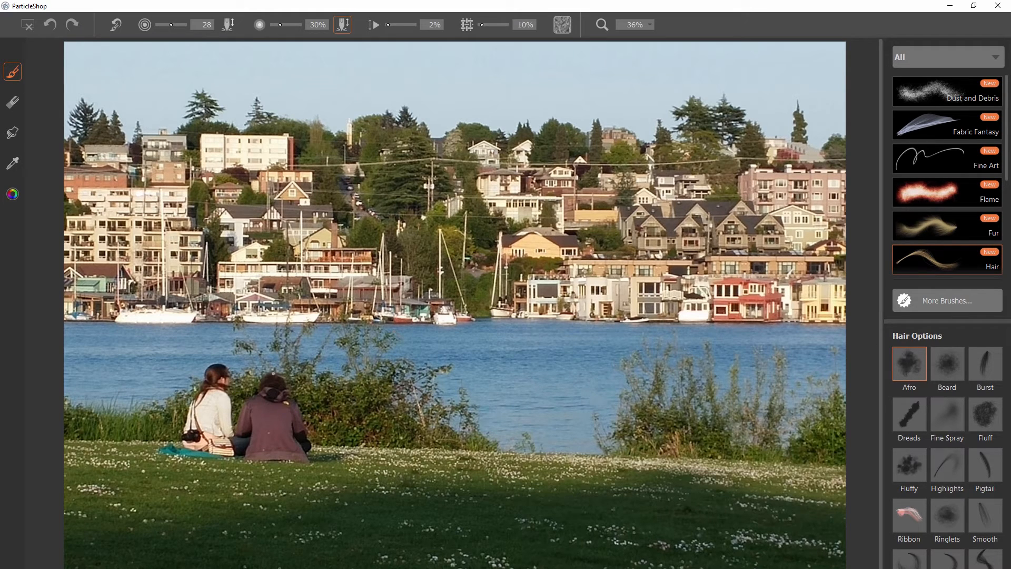
left_click(13, 194)
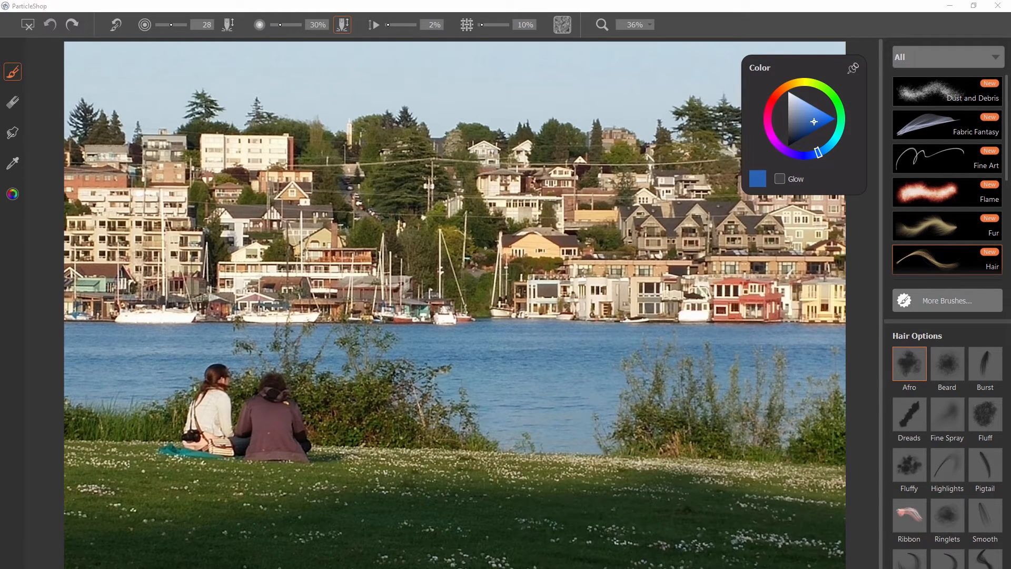
key("d")
left_click(280, 373)
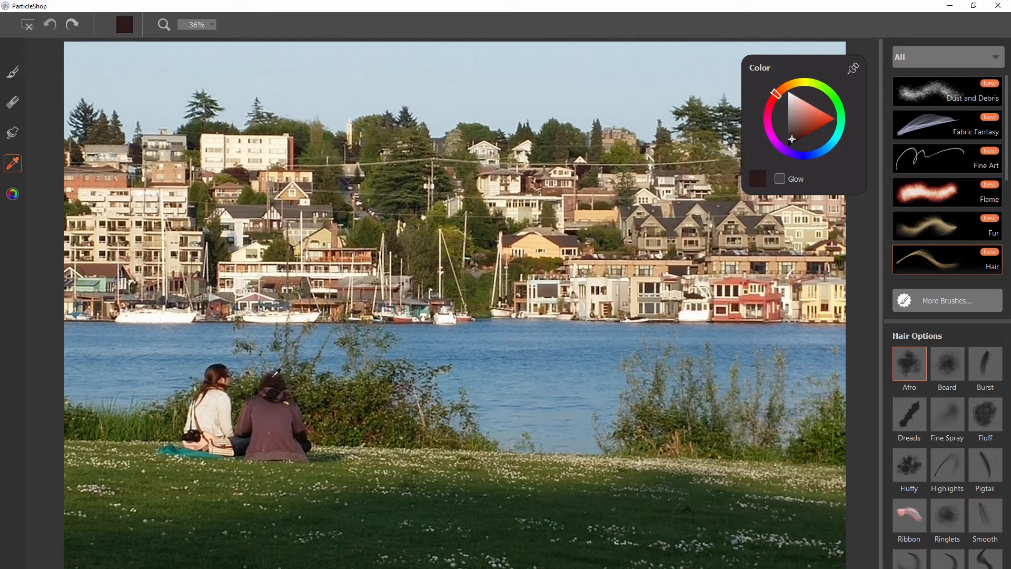
key("b")
mouse_move(270, 375)
left_mouse_down()
mouse_move(286, 373)
mouse_move(269, 363)
mouse_move(284, 366)
mouse_move(273, 375)
mouse_move(287, 371)
left_mouse_up()
Step: Paint white clouds across the sky above the hillside with the Storm Billowy brush
scroll(936, 179, "down", 3)
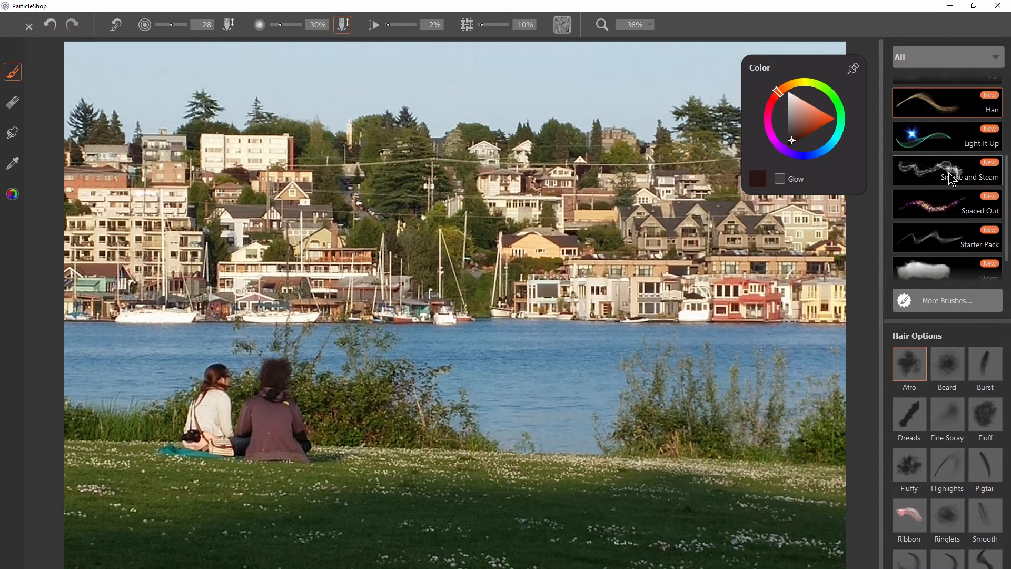
left_click(926, 271)
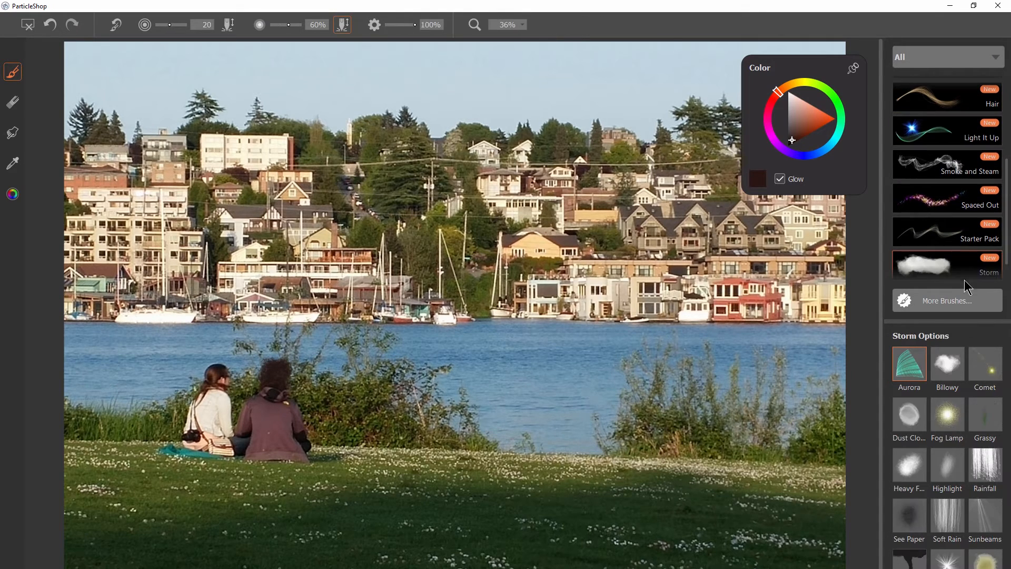
left_click(945, 365)
left_click_drag(797, 112, 769, 63)
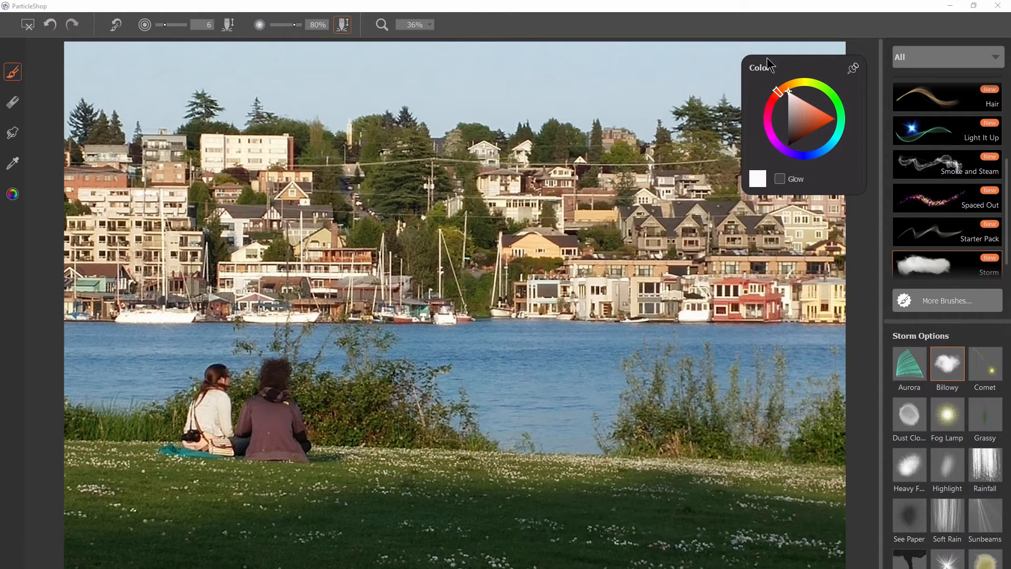
left_click_drag(567, 159, 528, 263)
mouse_move(451, 174)
left_mouse_down()
mouse_move(501, 187)
mouse_move(574, 162)
mouse_move(639, 185)
mouse_move(449, 165)
left_mouse_up()
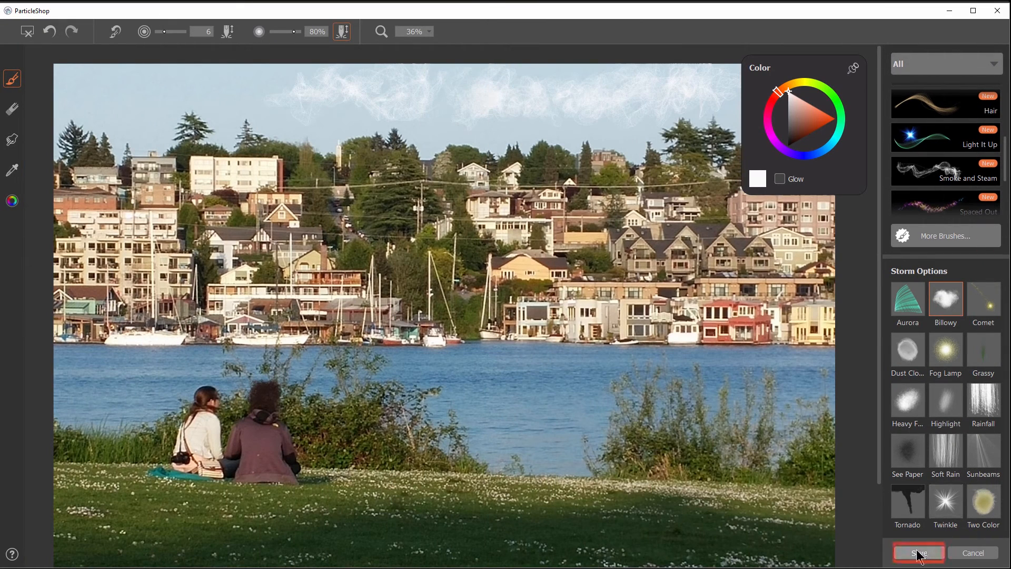
Step: Save the ParticleShop painting back to Photoshop with the Save only brushstrokes option
left_click(919, 554)
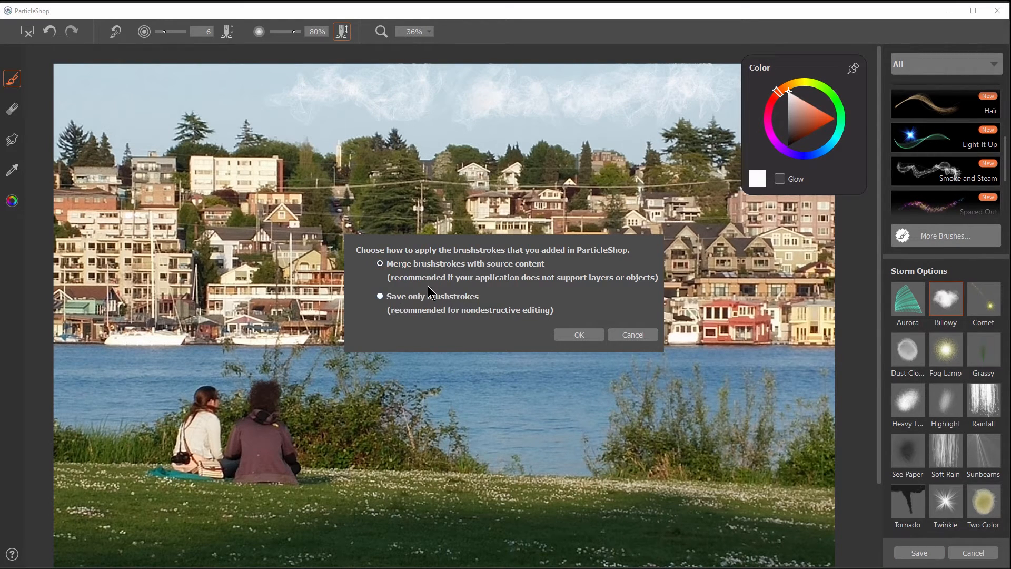
left_click(379, 297)
left_click(579, 335)
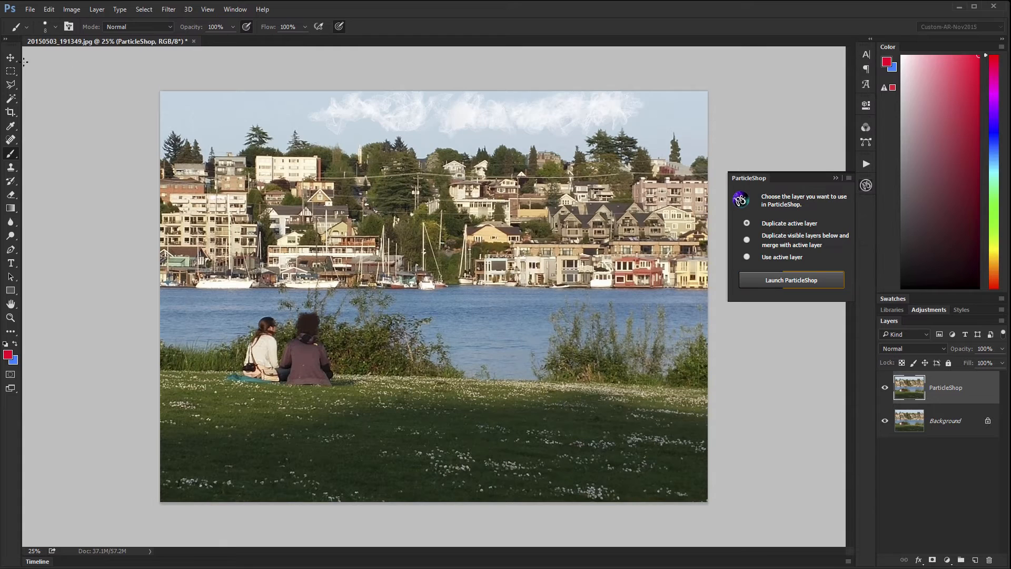
Step: Shift the ParticleShop brushstroke layer slightly over the photo with the Move tool and return it to its original position
left_click(10, 57)
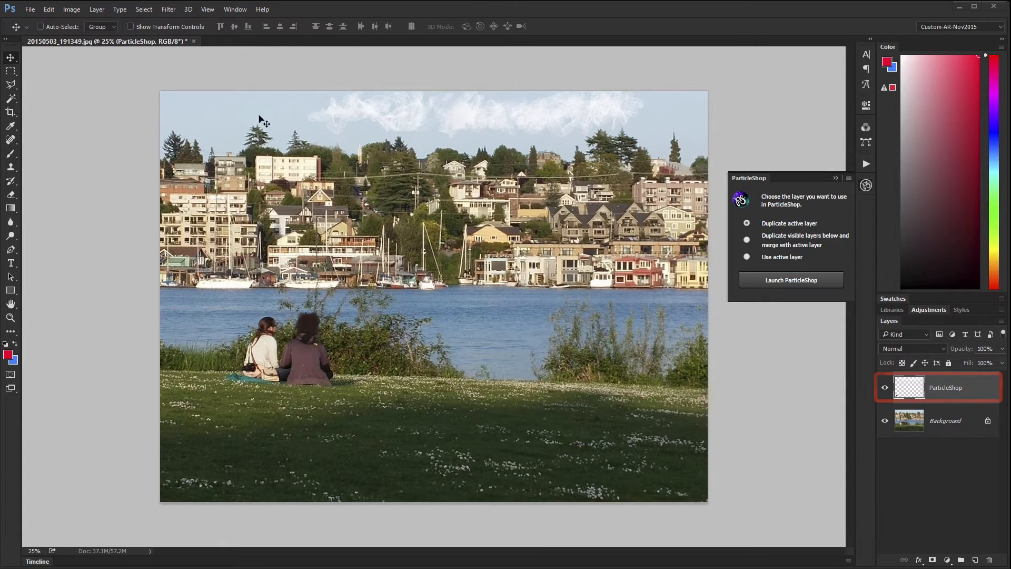
mouse_move(505, 113)
left_mouse_down()
mouse_move(492, 133)
mouse_move(521, 133)
mouse_move(537, 169)
mouse_move(510, 142)
mouse_move(518, 120)
left_mouse_up()
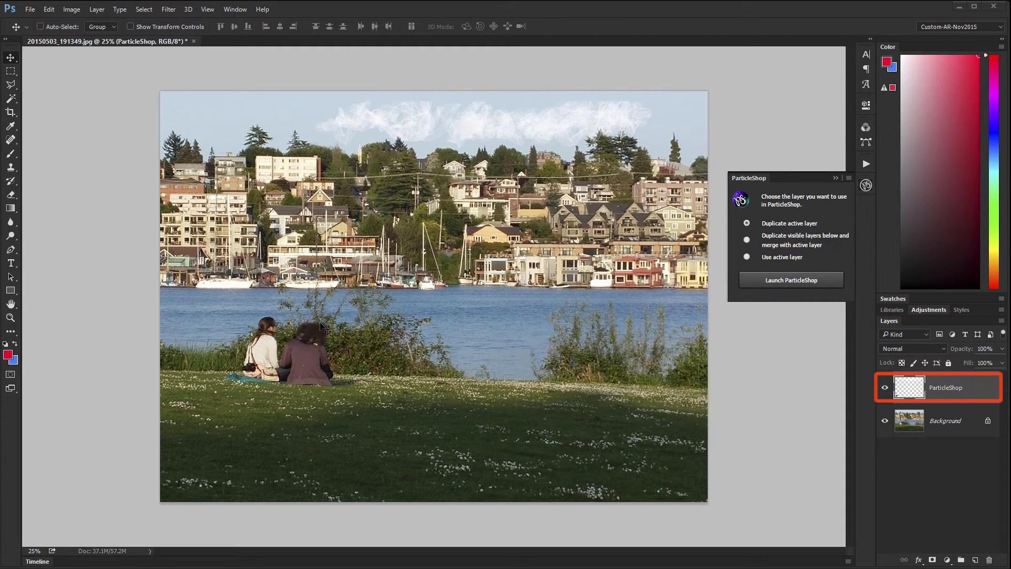
left_click_drag(462, 152, 479, 138)
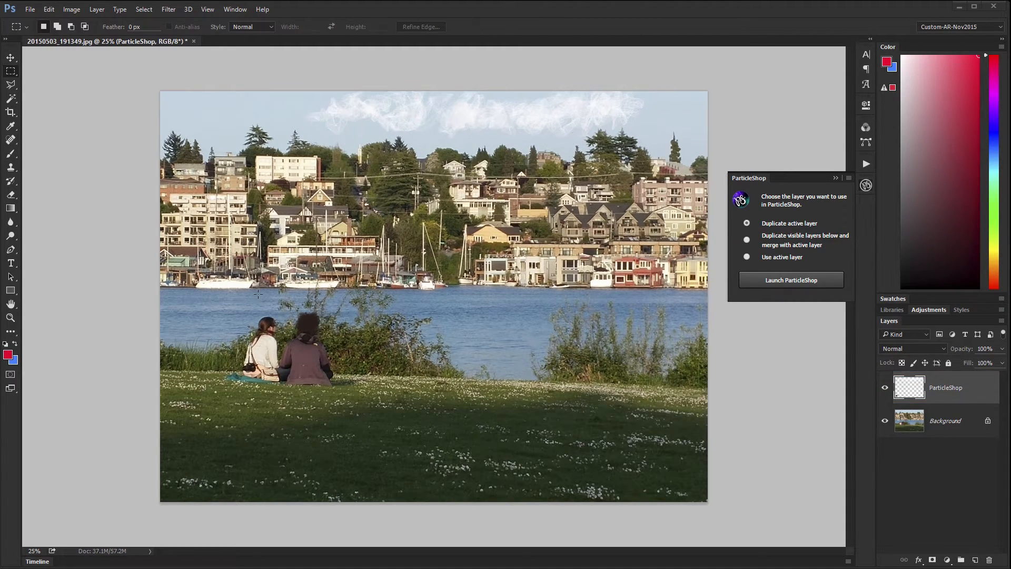
Step: Cut the painted hair out of the ParticleShop layer, paste it as a separate layer, and move it back onto the person's head
left_click_drag(258, 293, 352, 366)
key("ctrl+x")
key("ctrl+v")
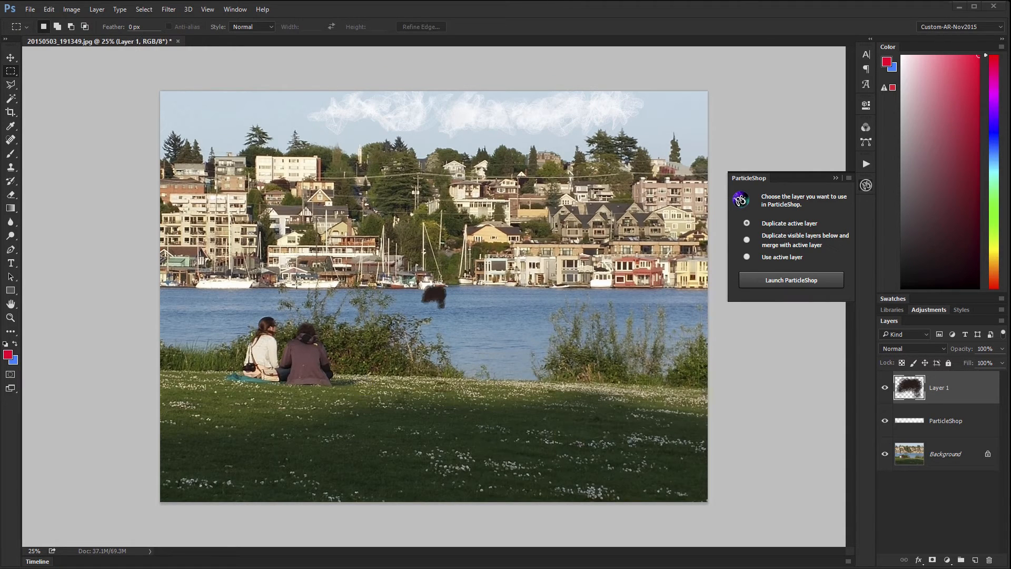
left_click(10, 57)
left_click_drag(440, 303, 314, 330)
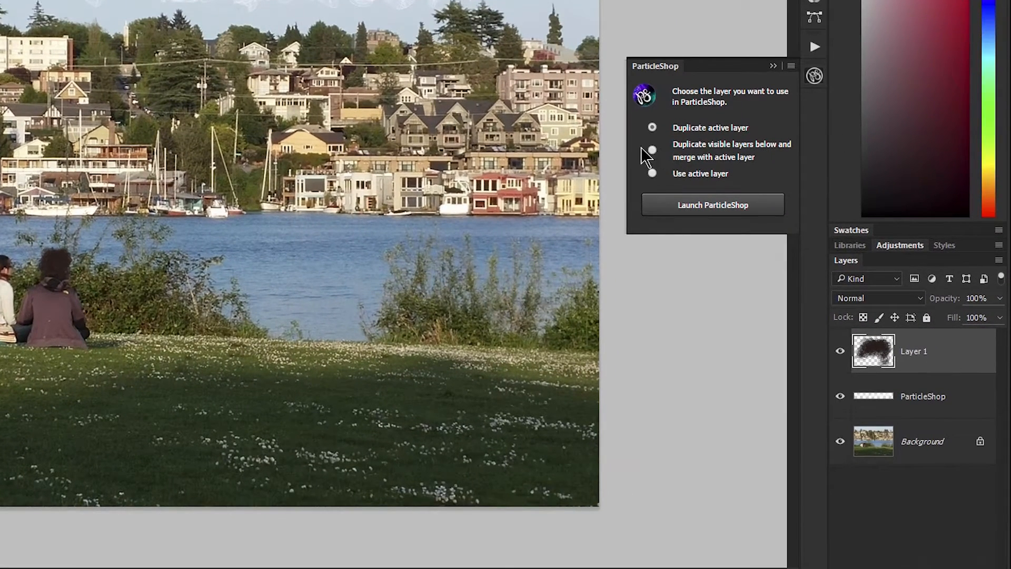
Step: Launch ParticleShop with the visible layers below duplicated and merged with the active layer
left_click(651, 150)
left_click(694, 210)
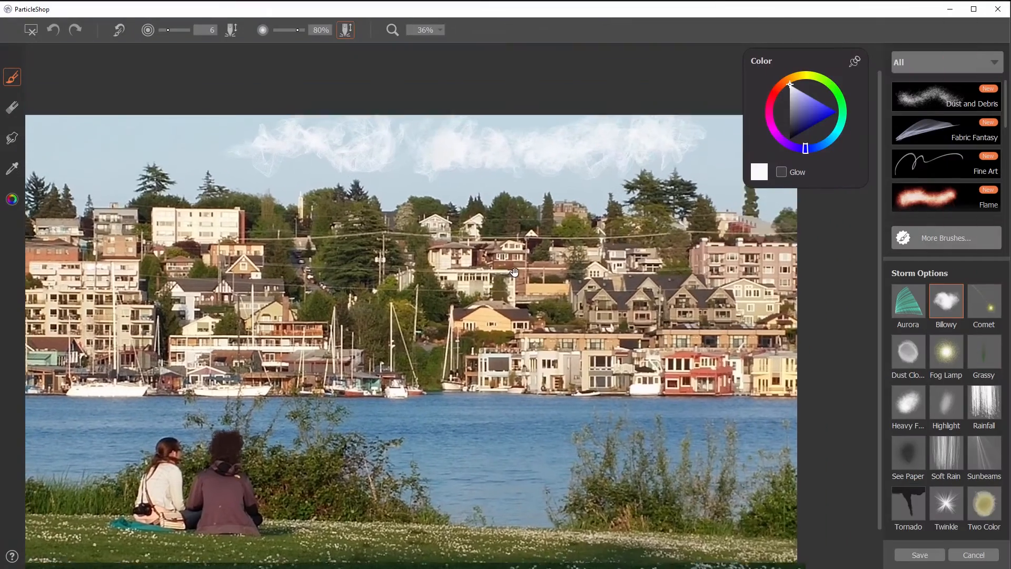
Step: Add glowing pale lavender sparkles to the sailboat mast tips and nearby waterfront highlights with the Storm Twinkle brush at 100% zoom
left_click_drag(514, 272, 558, 194)
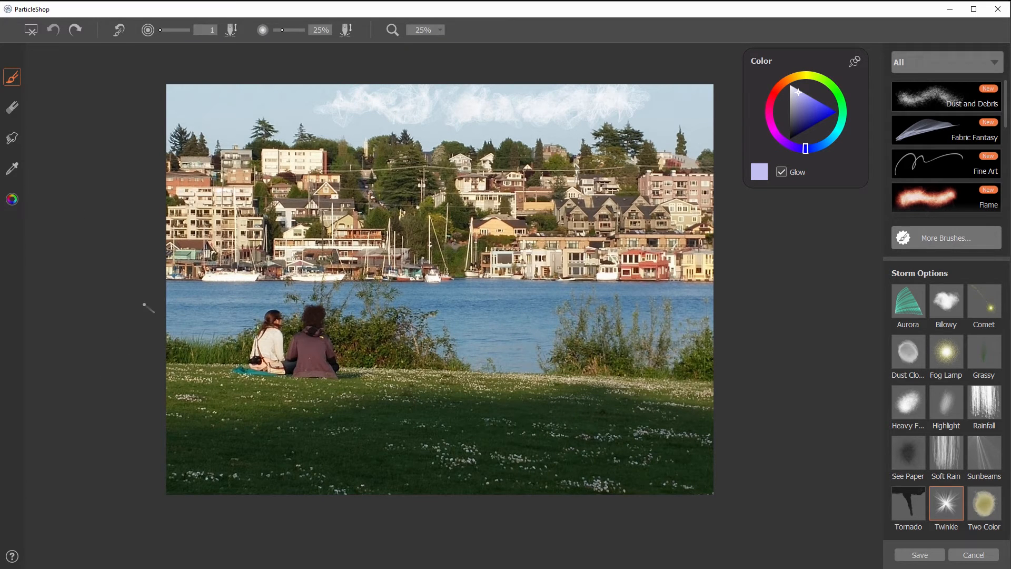
left_click(440, 30)
left_click(424, 86)
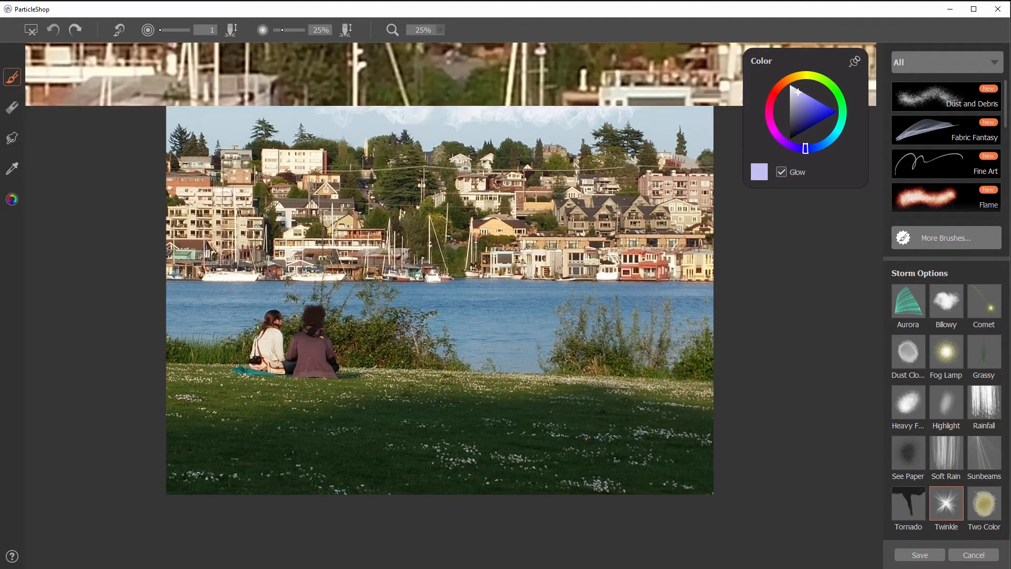
left_click_drag(449, 177, 427, 373)
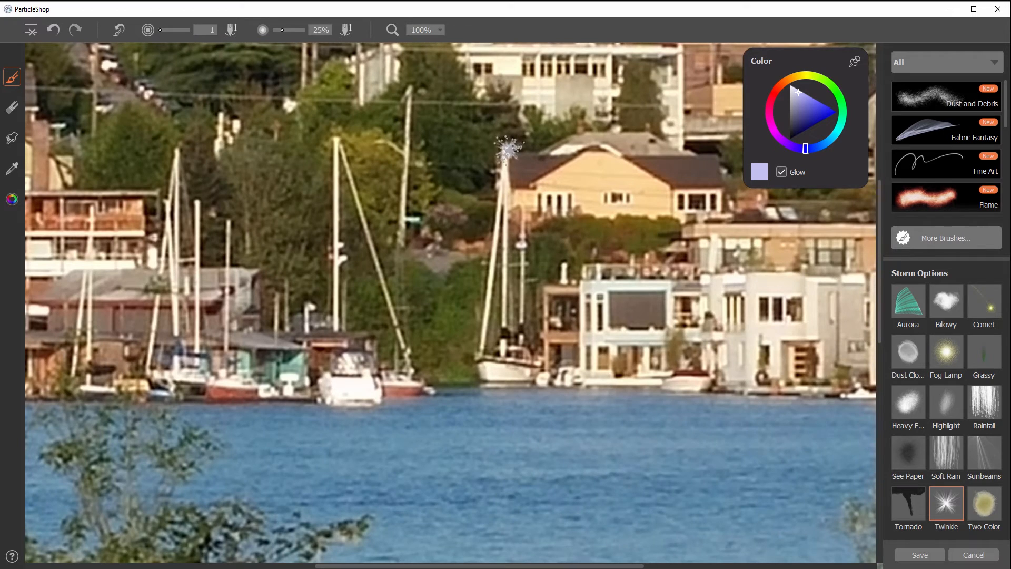
left_click(508, 148)
left_click(335, 139)
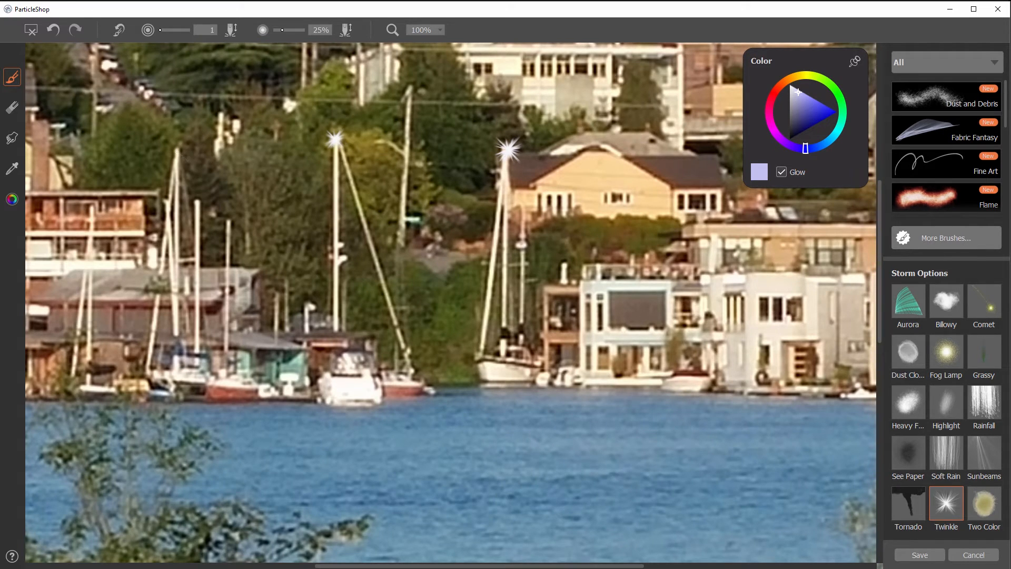
left_click(177, 149)
left_click(564, 267)
left_click(311, 306)
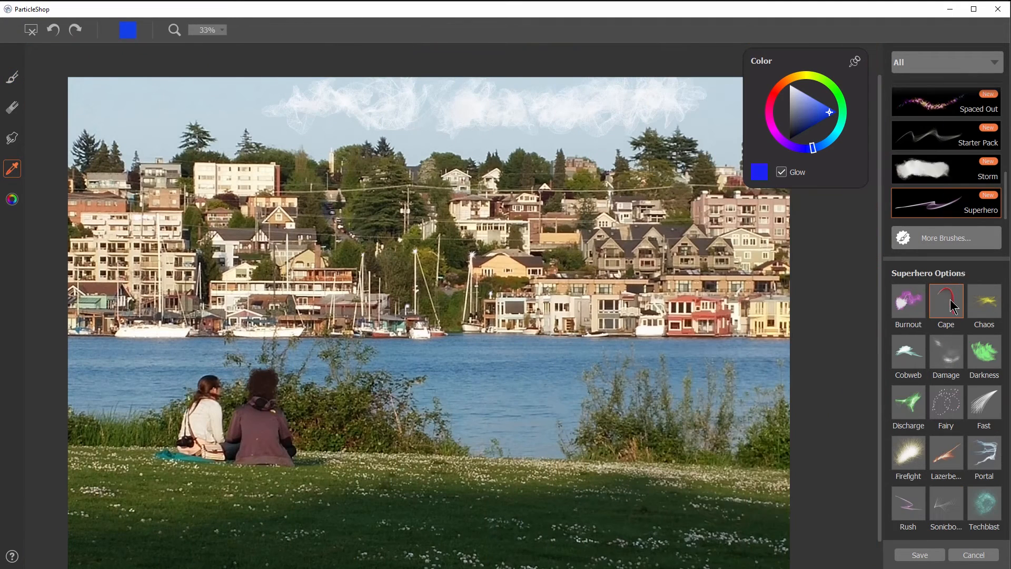
Step: Paint long flowing strands from the seated woman's hair with the Superhero Cape brush in her sampled brown hair color, and save only the brushstrokes
left_click(203, 393)
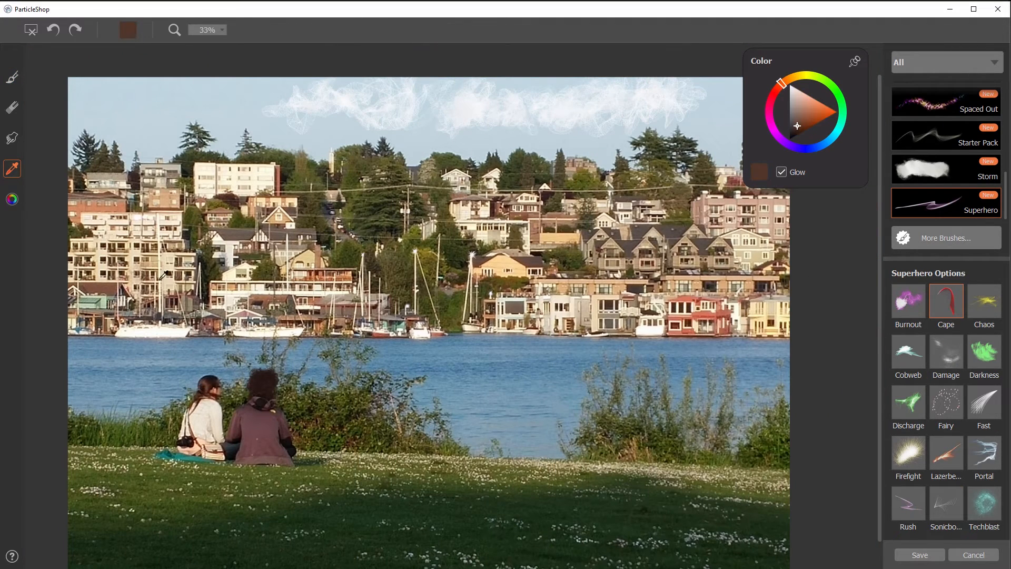
key("b")
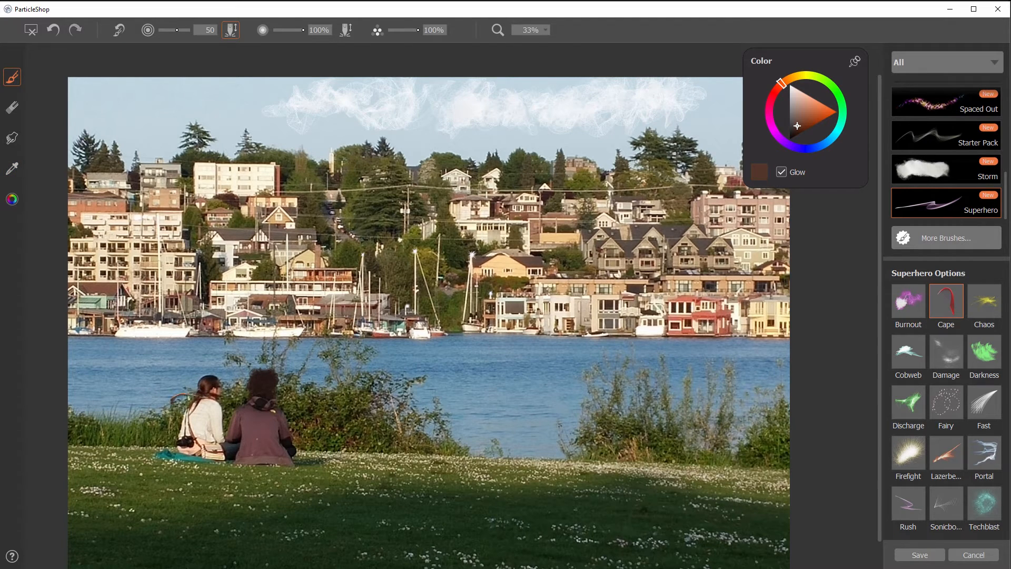
mouse_move(171, 396)
left_mouse_down()
mouse_move(137, 443)
mouse_move(81, 437)
left_mouse_up()
mouse_move(206, 395)
left_mouse_down()
mouse_move(171, 409)
mouse_move(147, 447)
mouse_move(68, 438)
left_mouse_up()
left_click_drag(173, 403, 79, 438)
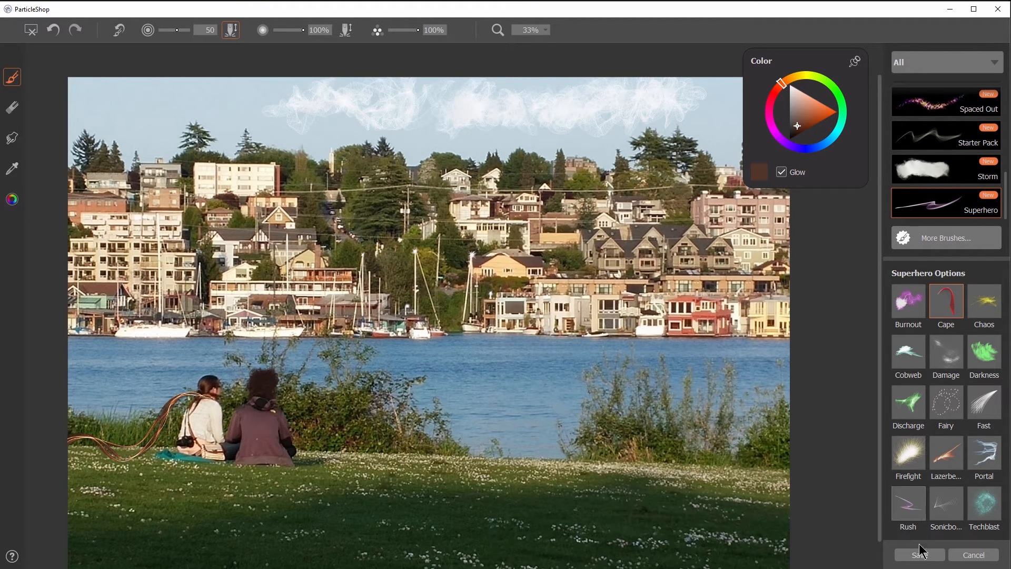
left_click(920, 555)
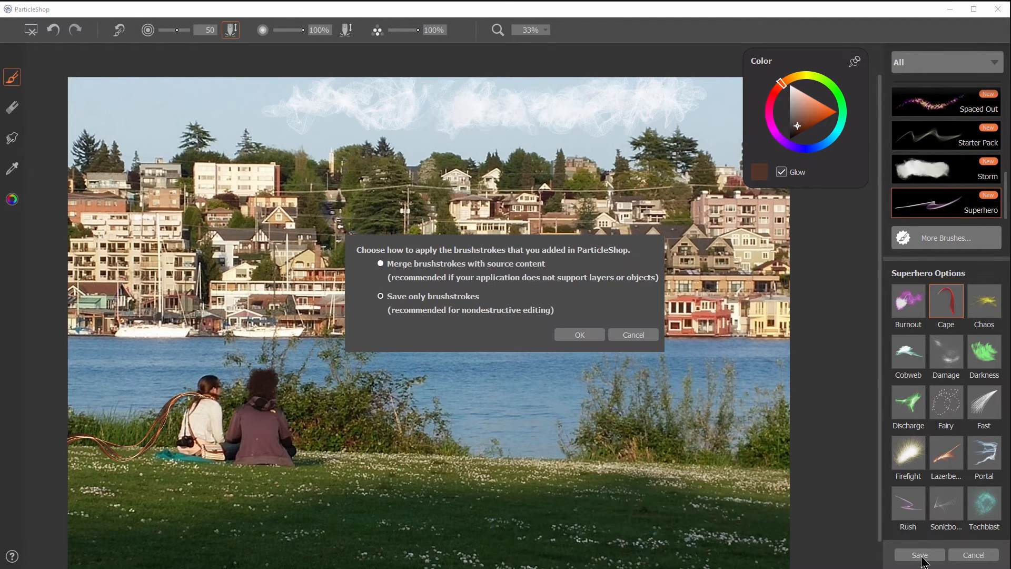
left_click(579, 338)
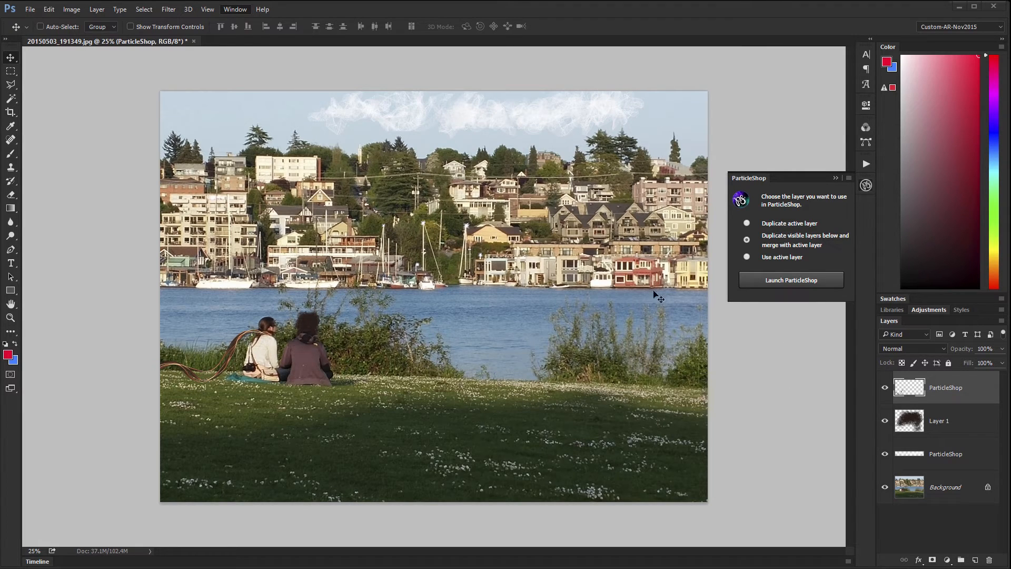
Step: Cut the sailboat sparkles out of the ParticleShop layer with a rectangular selection and paste them in place as a separate layer
mouse_move(271, 345)
left_mouse_down()
mouse_move(285, 332)
mouse_move(274, 345)
mouse_move(274, 324)
mouse_move(276, 345)
mouse_move(285, 344)
mouse_move(268, 337)
left_mouse_up()
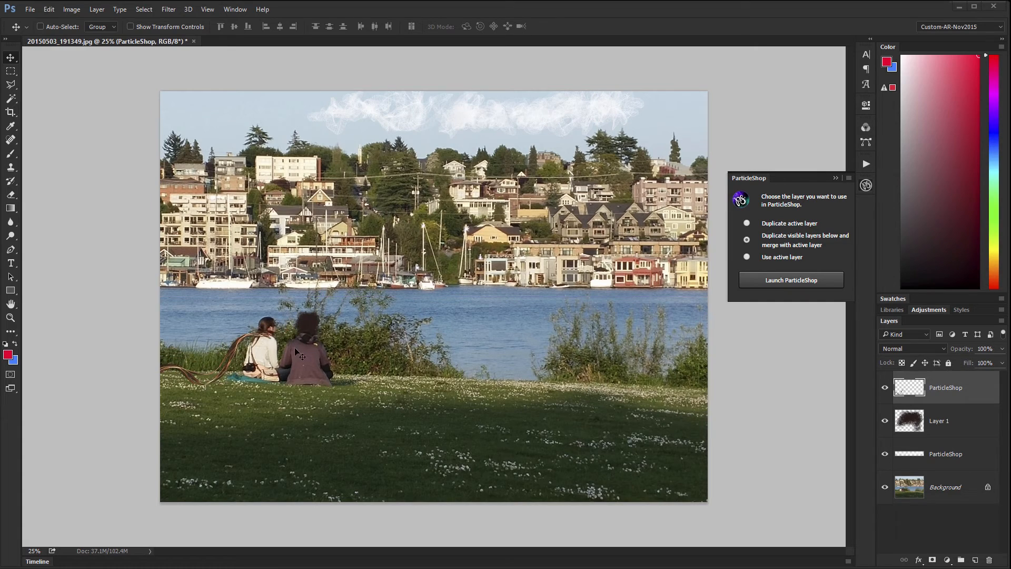
left_click(10, 71)
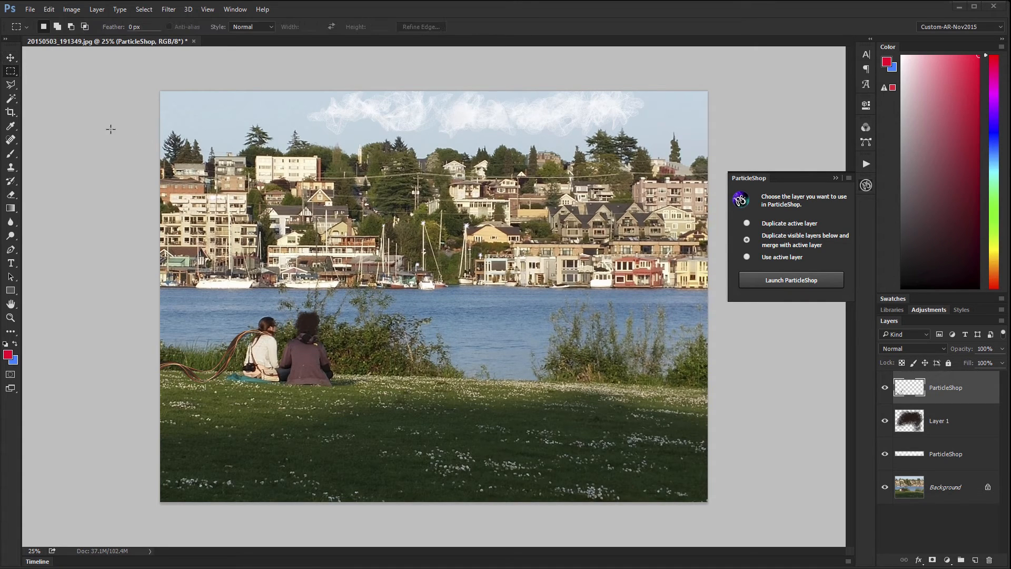
left_click_drag(383, 195, 523, 311)
key("ctrl+j")
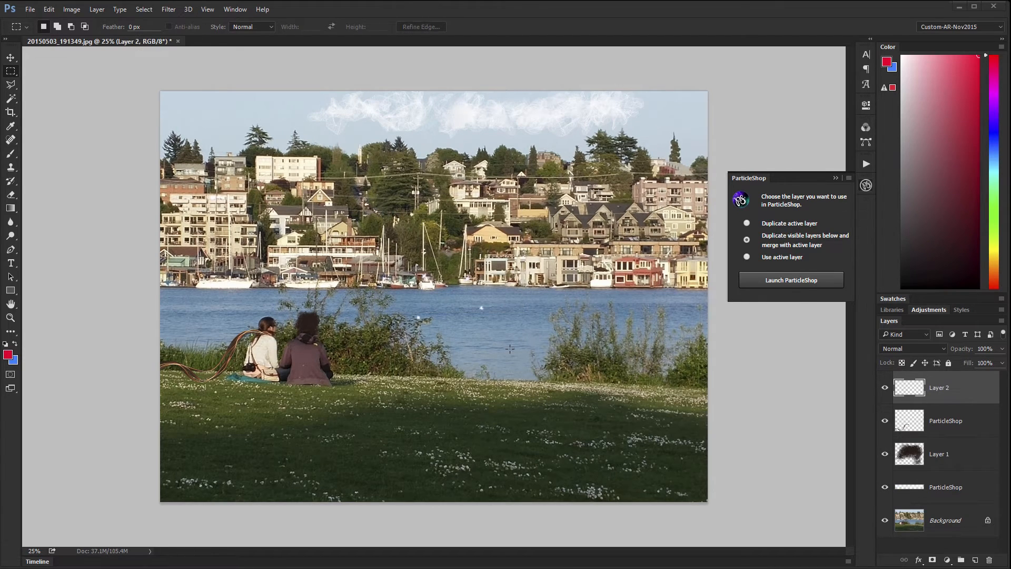
key("v")
key("Delete")
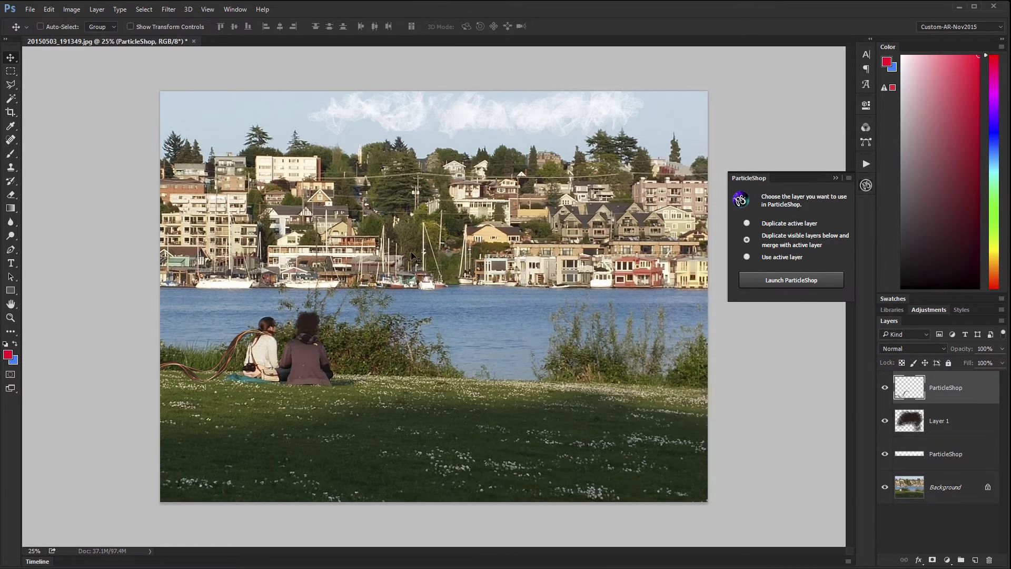
left_click(50, 10)
mouse_move(79, 112)
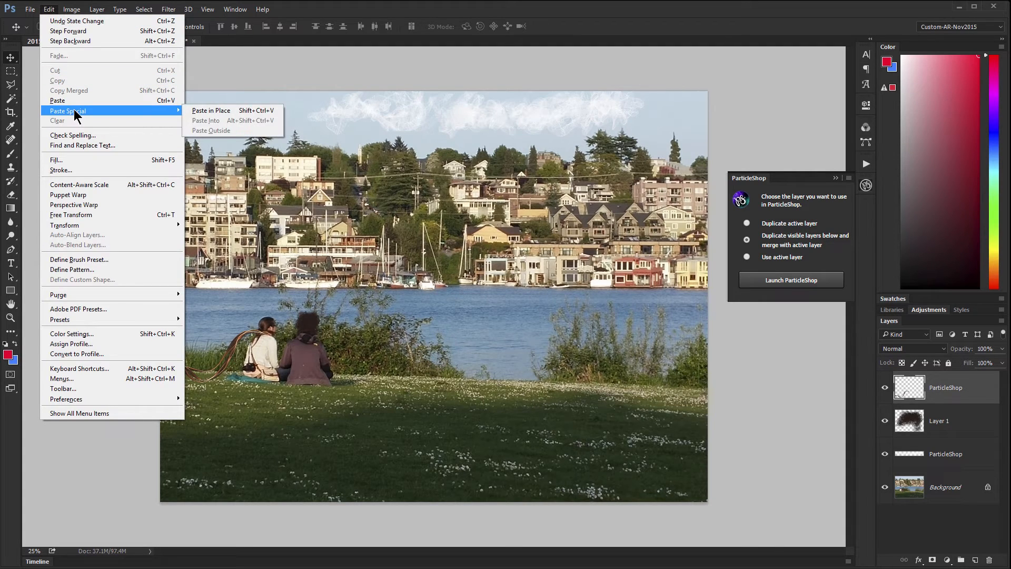
left_click(202, 111)
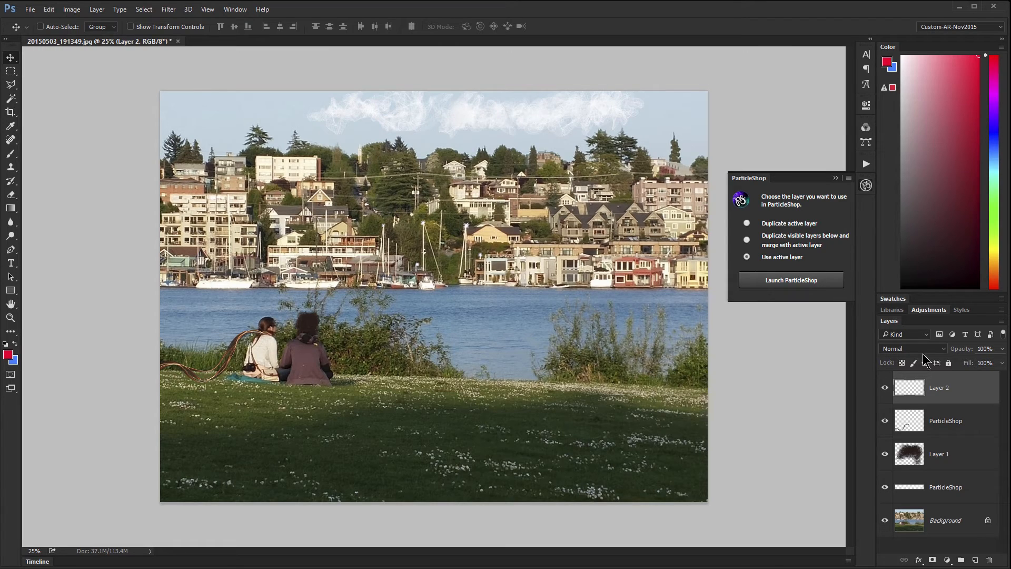
Step: Identify the cloud ParticleShop layer by toggling its visibility, and launch ParticleShop on it with the Use active layer option
left_click(942, 491)
left_click(885, 487)
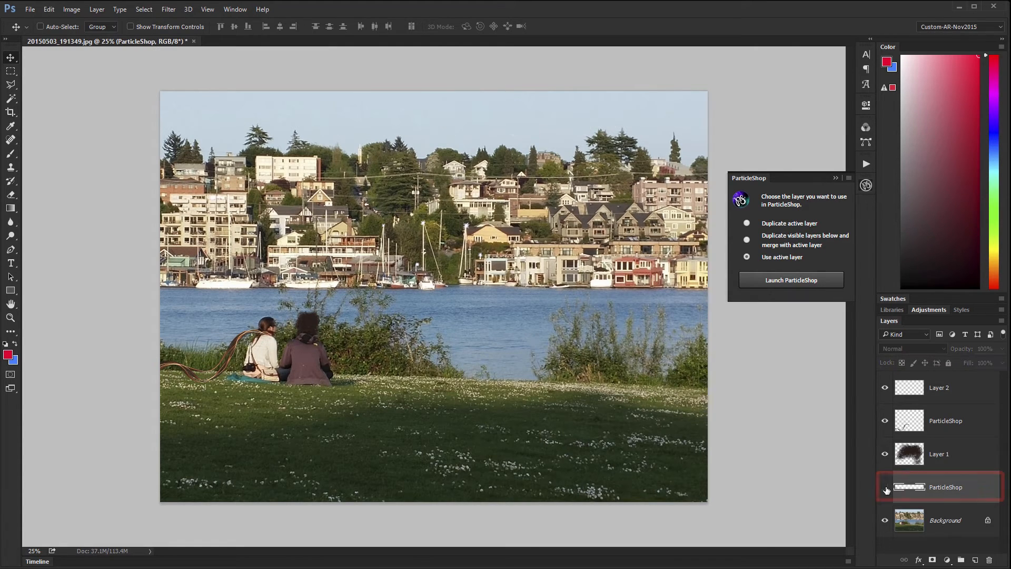
left_click(885, 487)
left_click(885, 487)
left_click(885, 488)
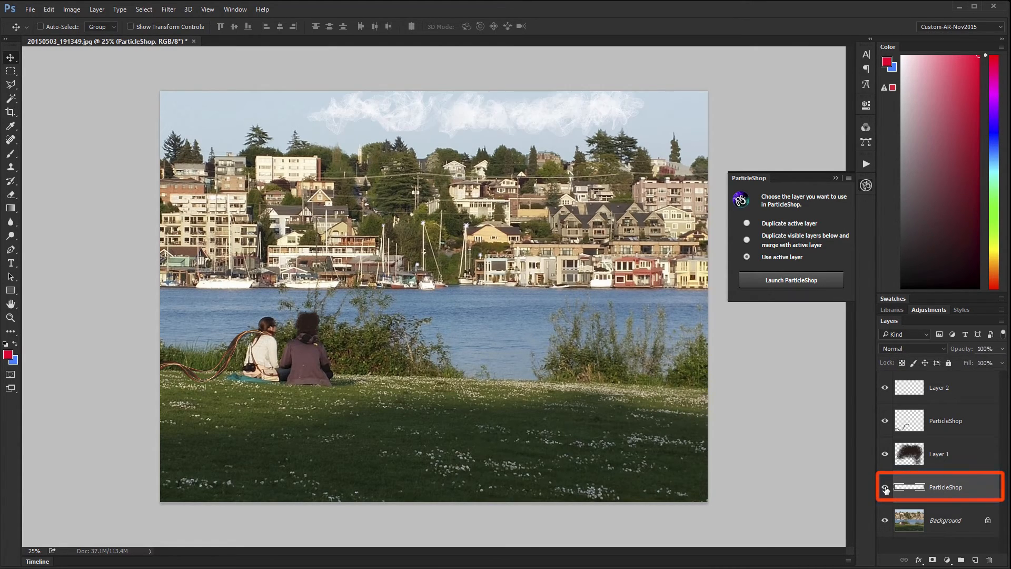
left_click(774, 280)
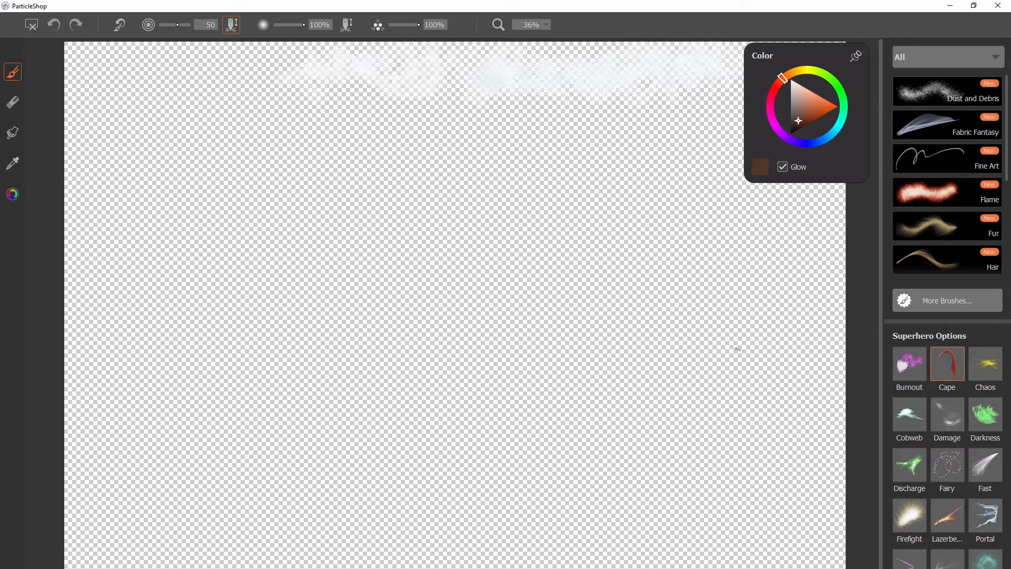
Step: Paint muted blue-gray shading along the underside of the clouds with the Storm Billowy brush
left_click(808, 143)
left_click(795, 115)
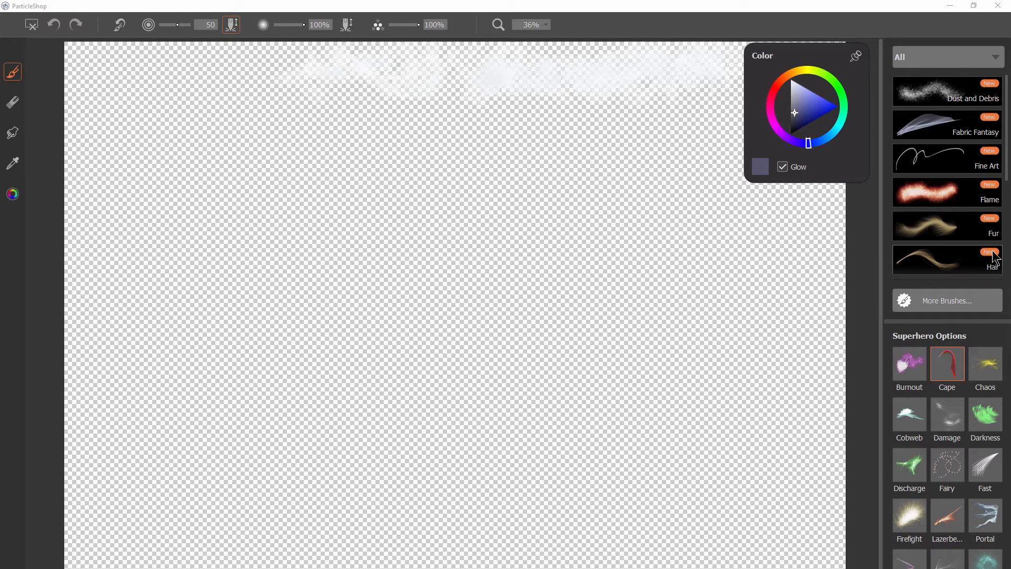
scroll(1007, 196, "down", 1)
scroll(1007, 196, "down", 5)
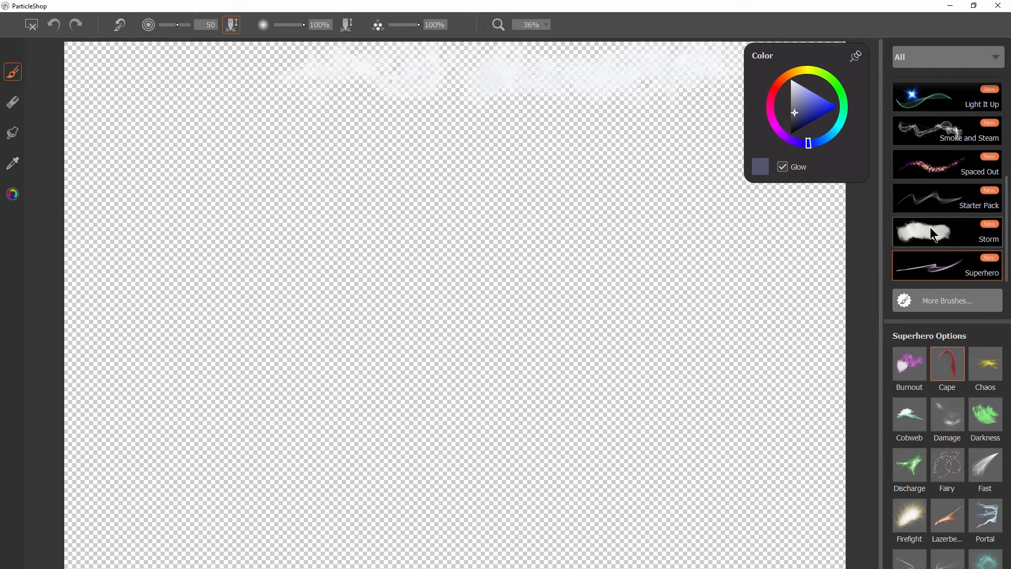
left_click(948, 236)
left_click(947, 373)
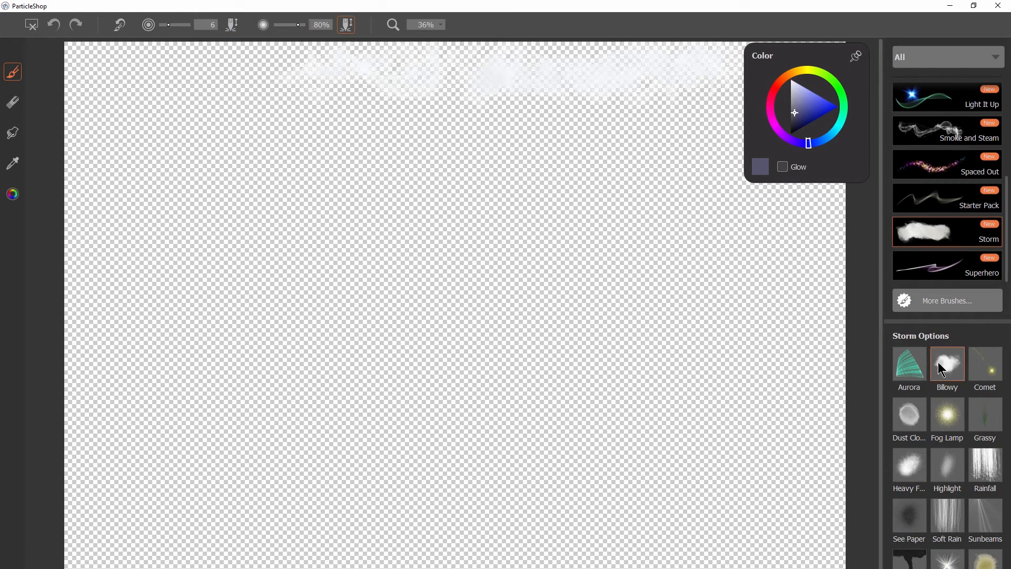
mouse_move(308, 82)
left_mouse_down()
mouse_move(342, 67)
mouse_move(353, 83)
mouse_move(407, 103)
mouse_move(446, 87)
mouse_move(434, 102)
mouse_move(519, 102)
mouse_move(484, 87)
mouse_move(530, 111)
mouse_move(600, 85)
mouse_move(631, 104)
mouse_move(723, 91)
left_mouse_up()
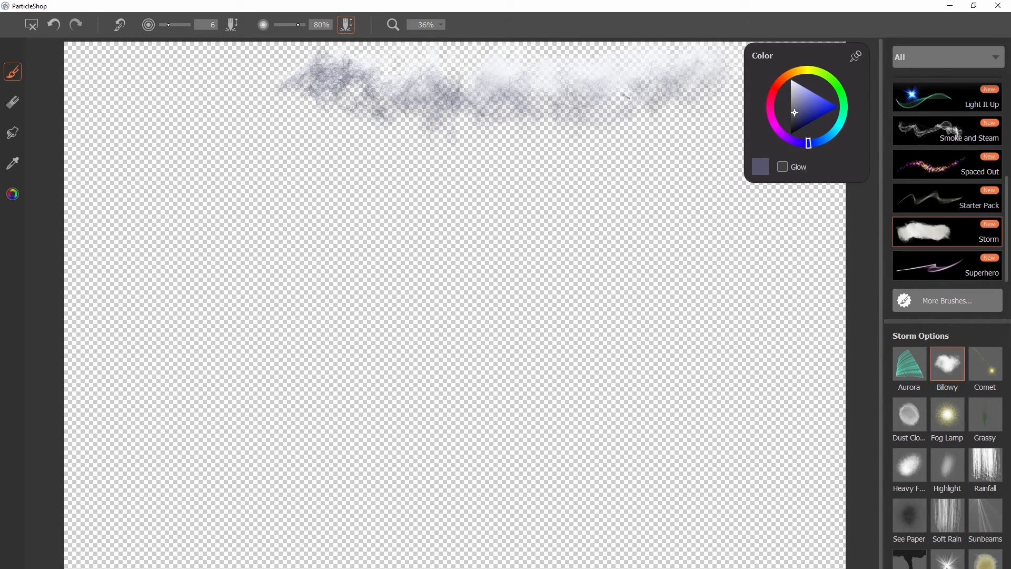
Step: Add white highlights over the upper part of the clouds with the Billowy brush
left_click(786, 82)
left_click(786, 80)
mouse_move(634, 76)
left_mouse_down()
mouse_move(569, 64)
mouse_move(457, 87)
mouse_move(329, 79)
left_mouse_up()
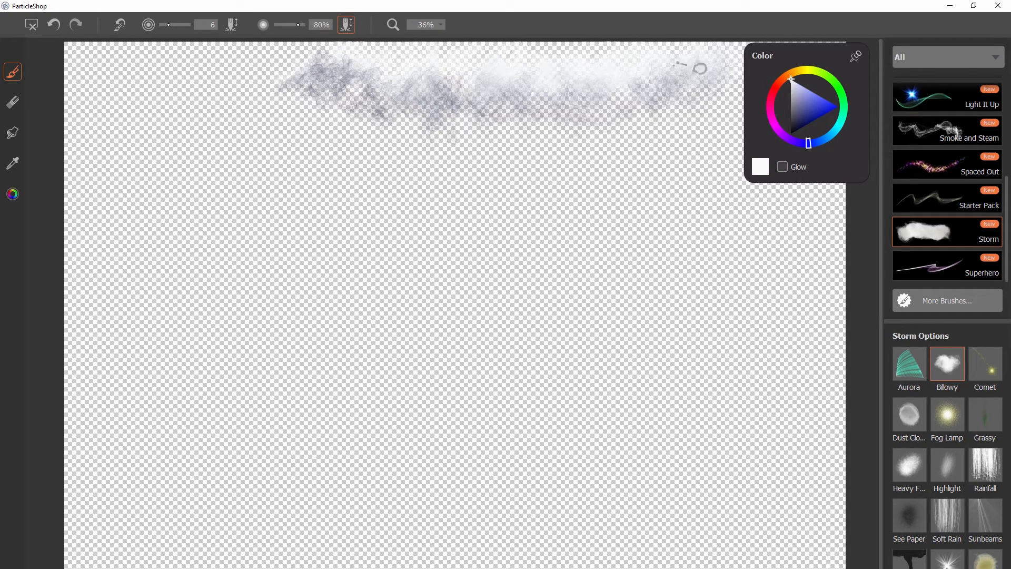
left_click_drag(698, 70, 653, 91)
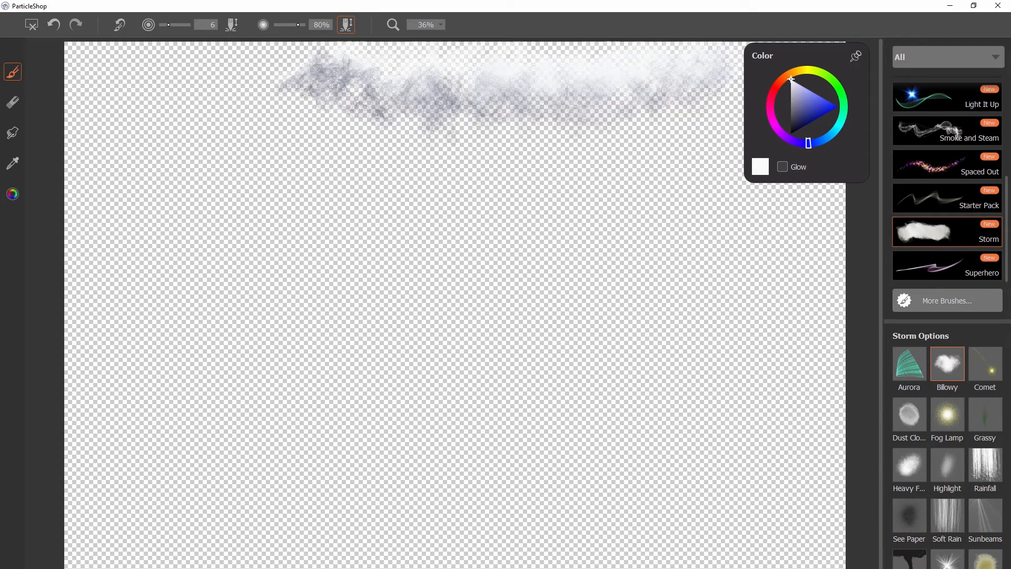
Step: Save only the brushstrokes back to Photoshop and shift the cloud layer slightly to the right across the sky
key("ctrl+s")
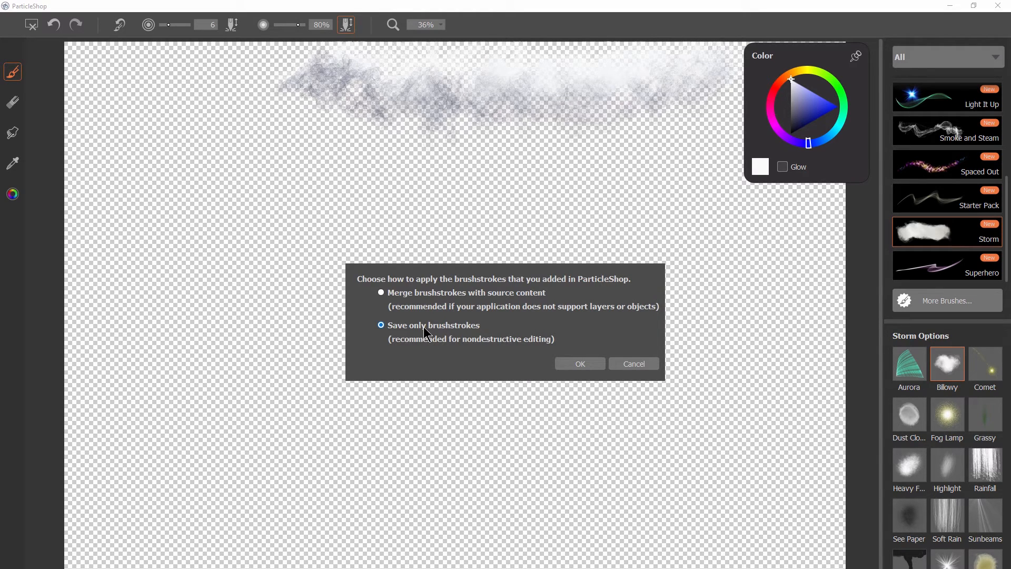
left_click(575, 367)
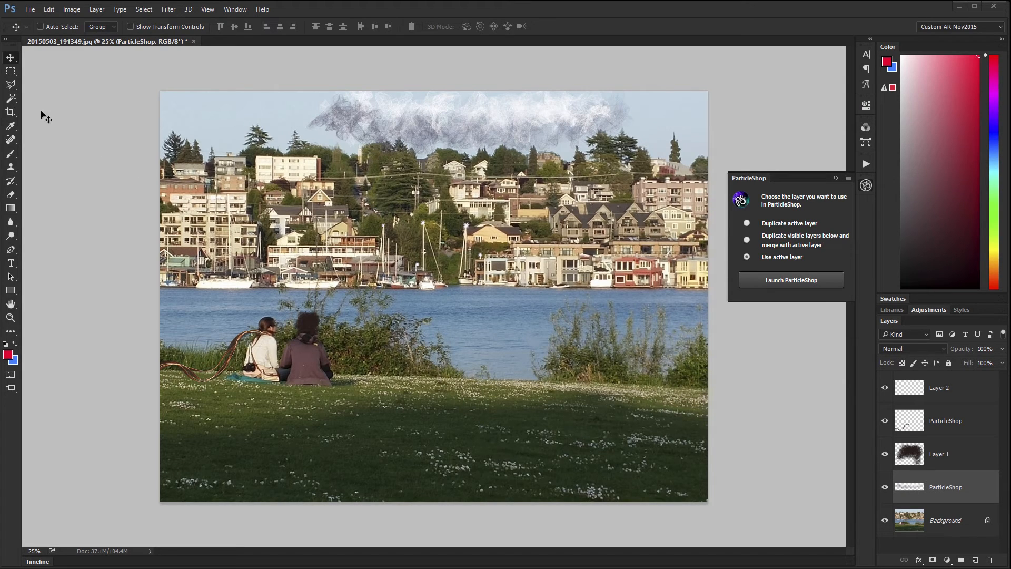
left_click_drag(340, 160, 437, 149)
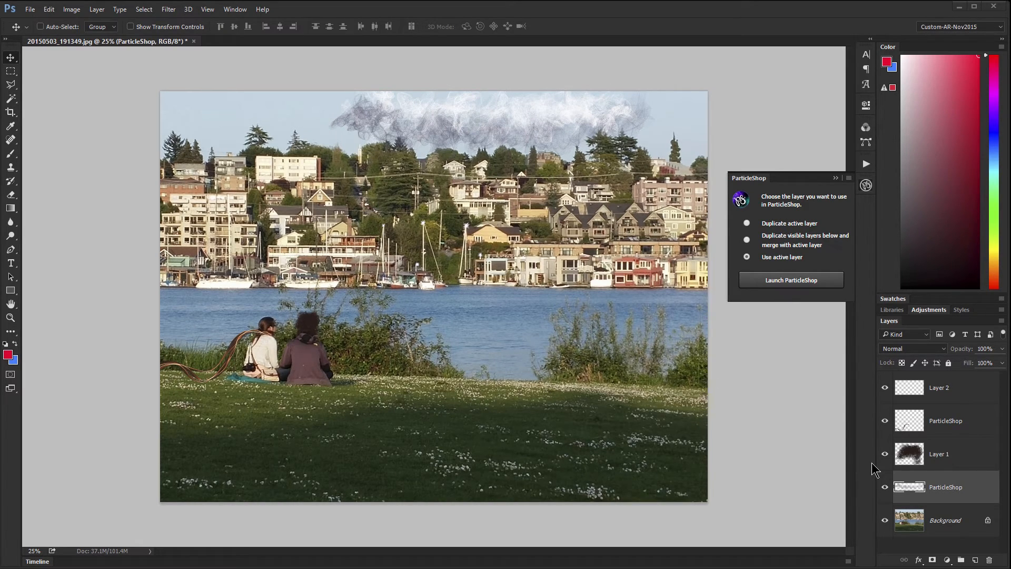
Step: Move the cloud layer to the top of the layer stack and launch ParticleShop with the visible layers below duplicated and merged with it
left_click(746, 240)
left_click_drag(910, 488, 913, 379)
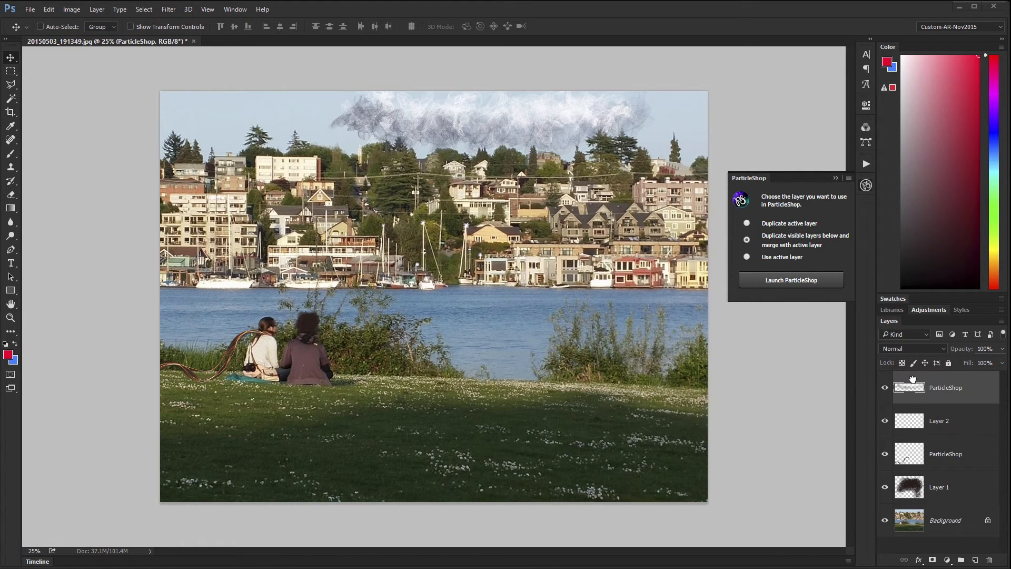
left_click(779, 279)
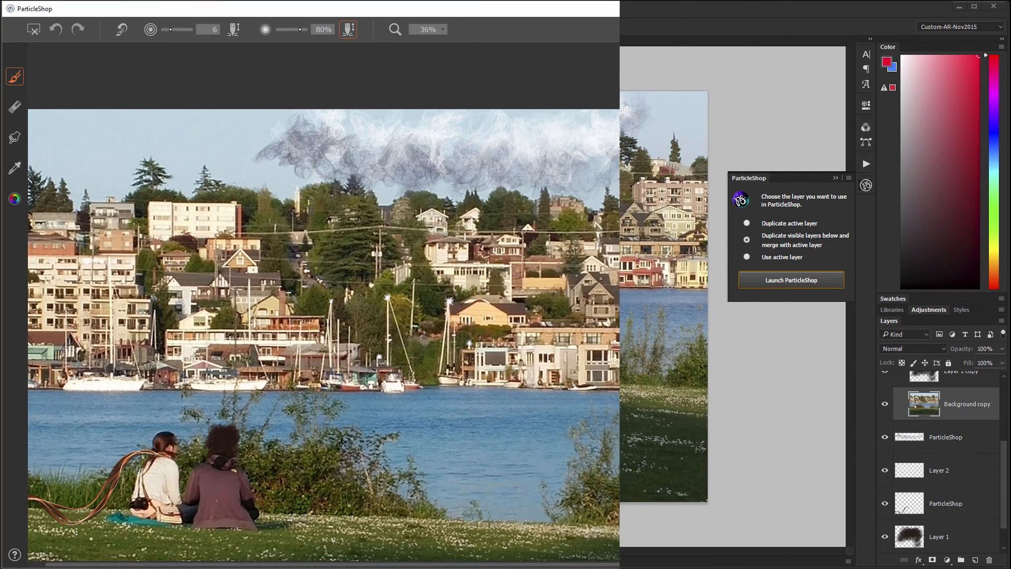
Step: Thicken the clouds with more white Billowy strokes over the photo and save only the brushstrokes
mouse_move(405, 135)
left_mouse_down()
mouse_move(326, 137)
mouse_move(591, 128)
mouse_move(579, 126)
mouse_move(608, 134)
left_mouse_up()
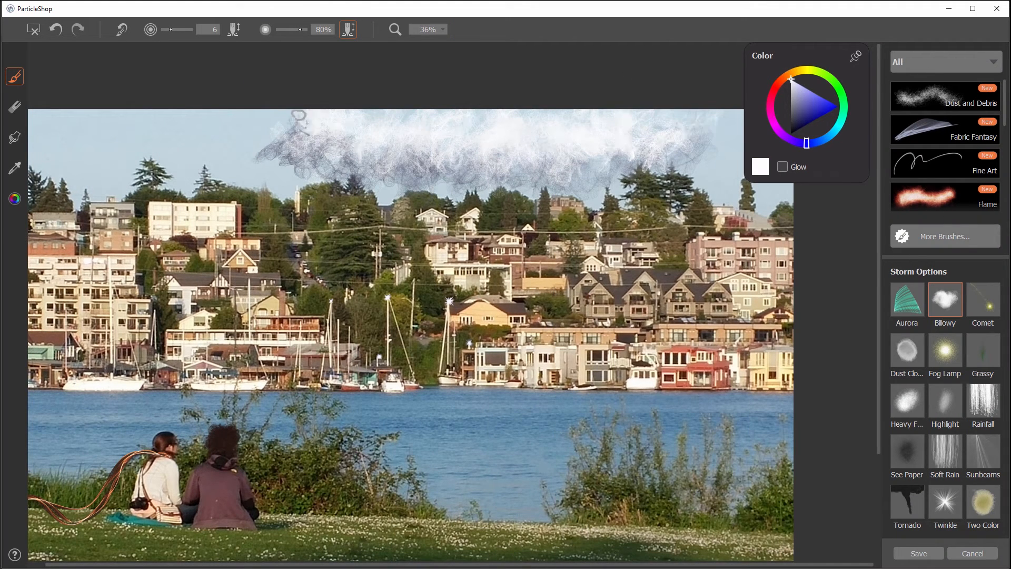
left_click(919, 552)
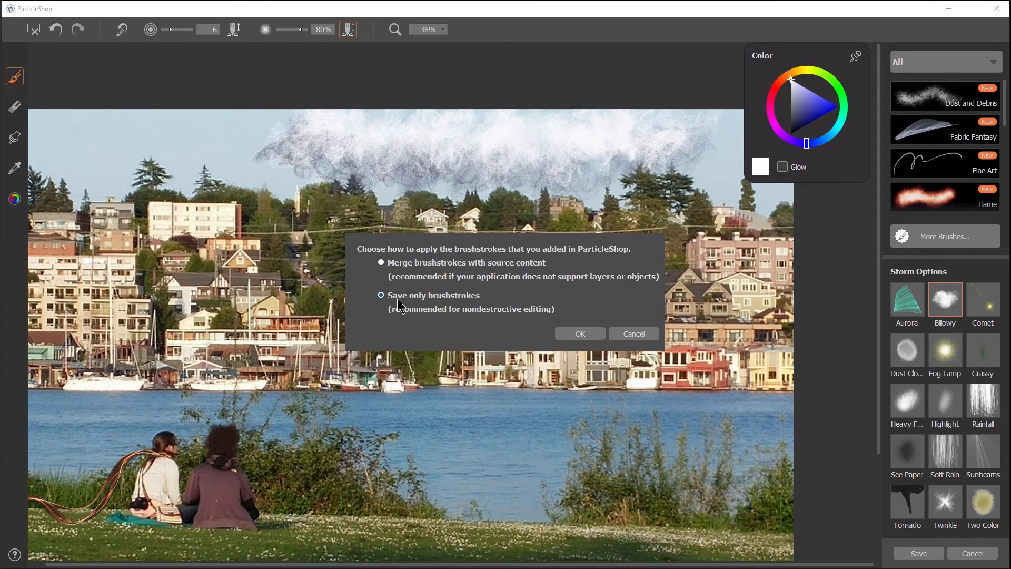
left_click(578, 335)
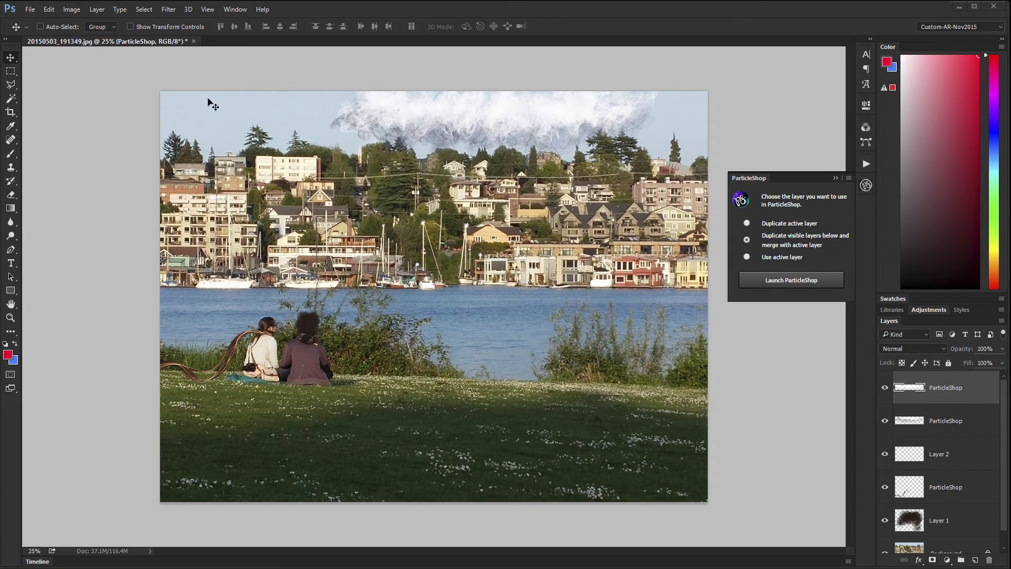
Step: Test-move the new cloud strokes, undo the move, and merge the two topmost ParticleShop cloud layers
left_click_drag(487, 116, 468, 237)
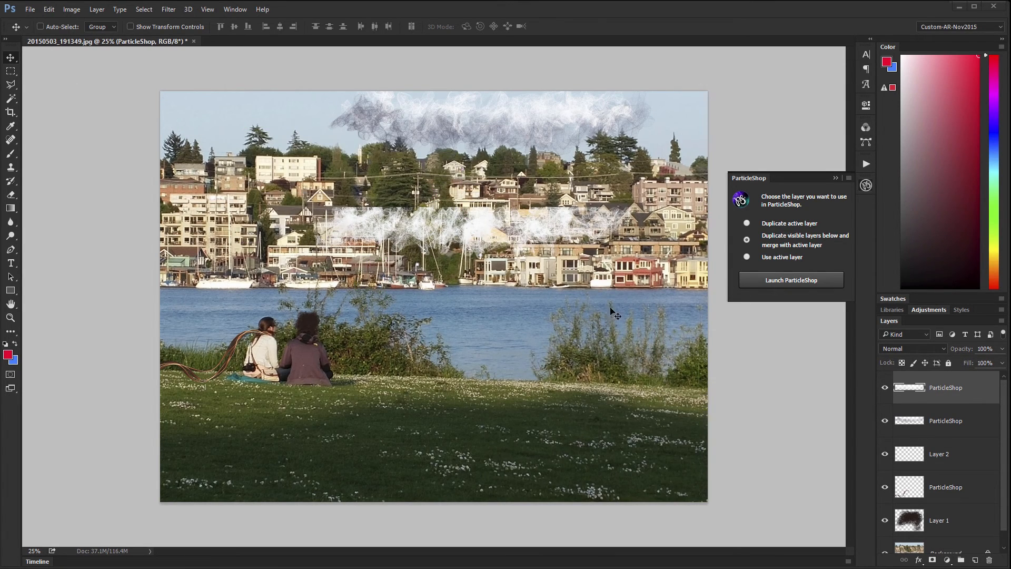
key("ctrl+z")
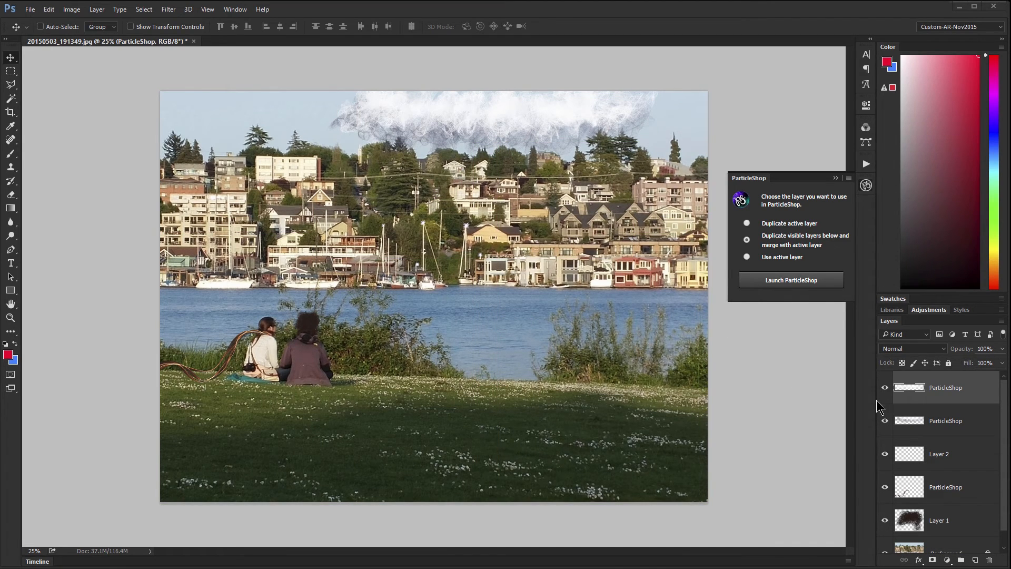
left_click(947, 421, "shift")
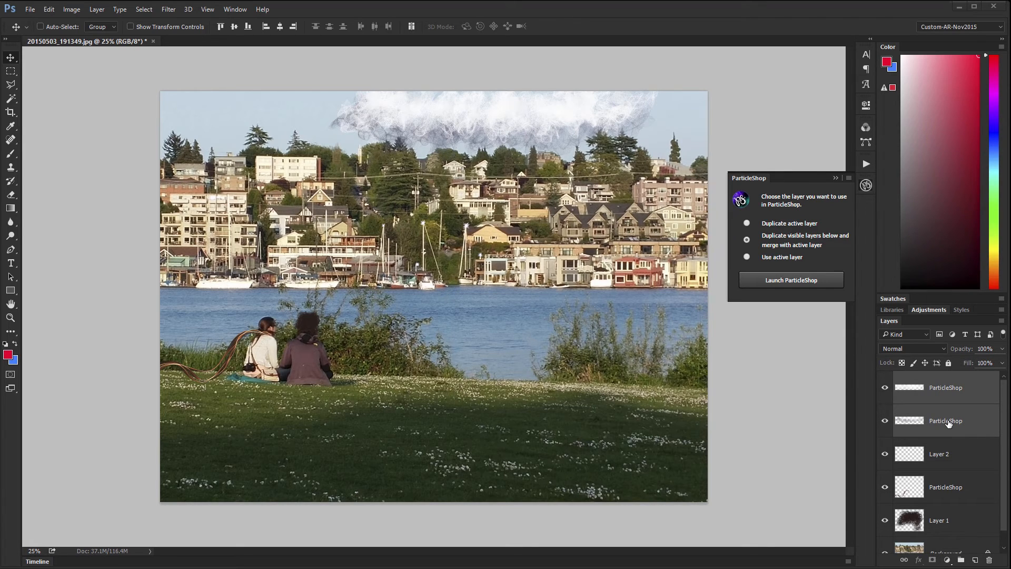
key("ctrl+e")
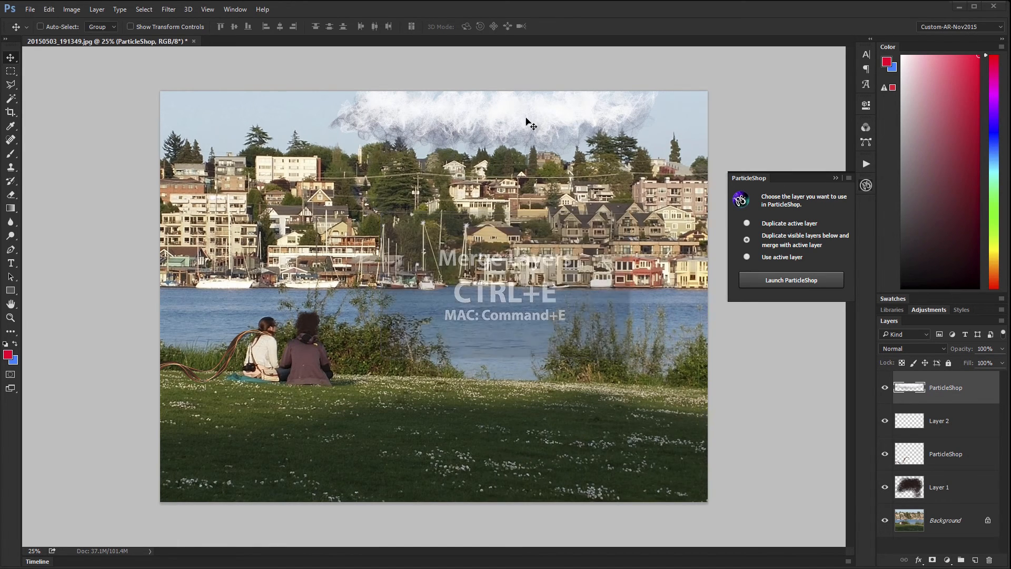
Step: Scale the merged clouds down along the sky's upper edge with Free Transform and place a duplicate toward the opposite corner
mouse_move(528, 124)
left_mouse_down()
mouse_move(532, 147)
mouse_move(490, 179)
mouse_move(531, 133)
mouse_move(542, 136)
left_mouse_up()
key("ctrl+t")
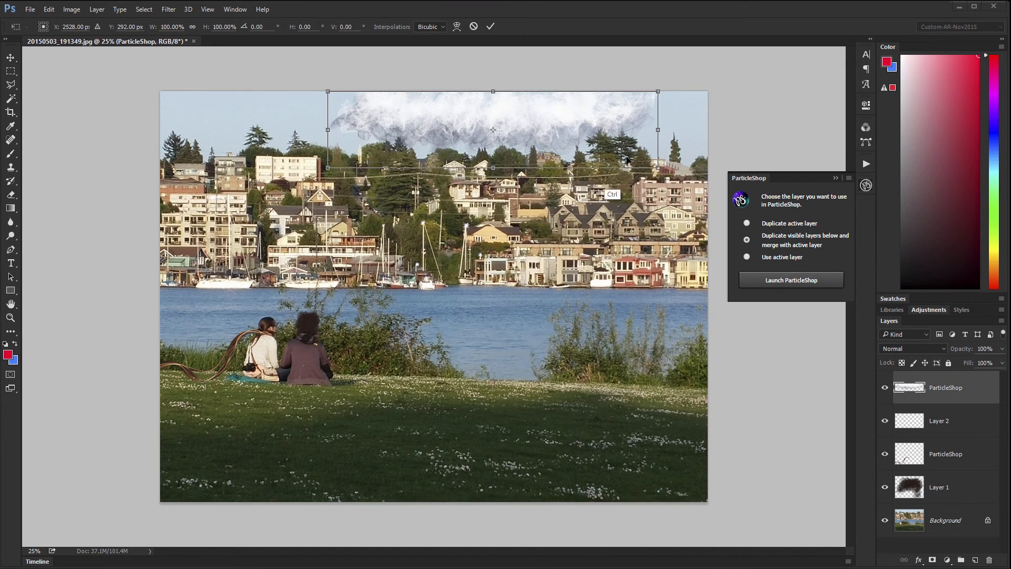
left_click_drag(655, 167, 707, 104)
left_click(490, 26)
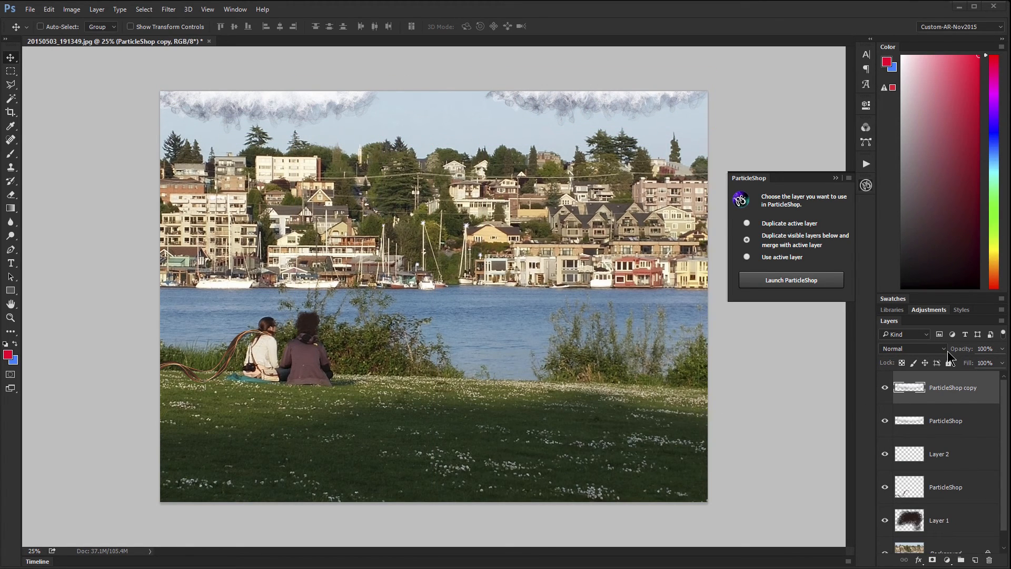
Step: Lower the opacity of the ParticleShop copy cloud layer
left_click(1002, 348)
left_click_drag(1000, 361, 977, 362)
Step: Apply a Gaussian Blur with a 3.6-pixel radius to the original ParticleShop cloud layer
left_click(935, 420)
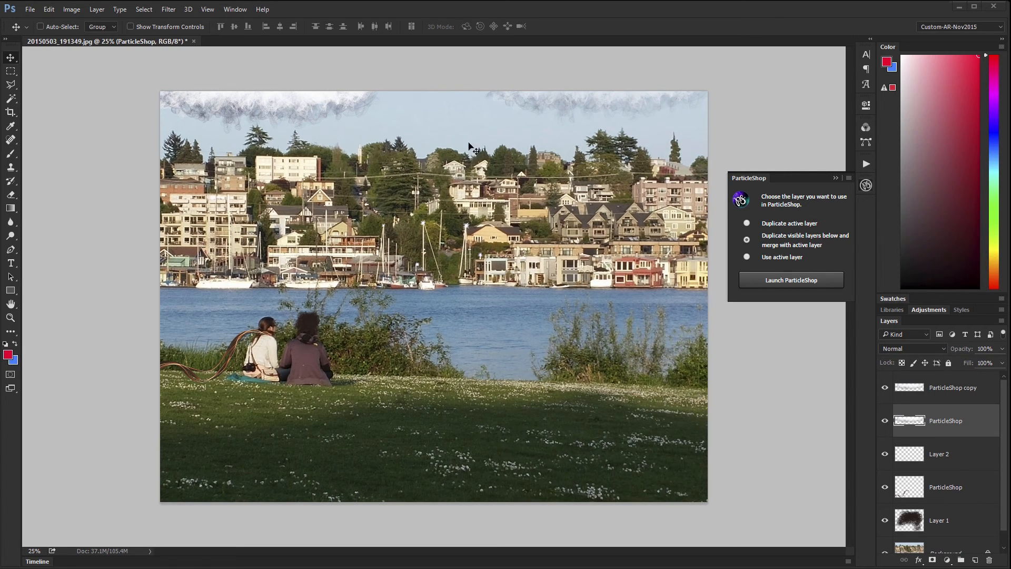
left_click(171, 11)
mouse_move(199, 125)
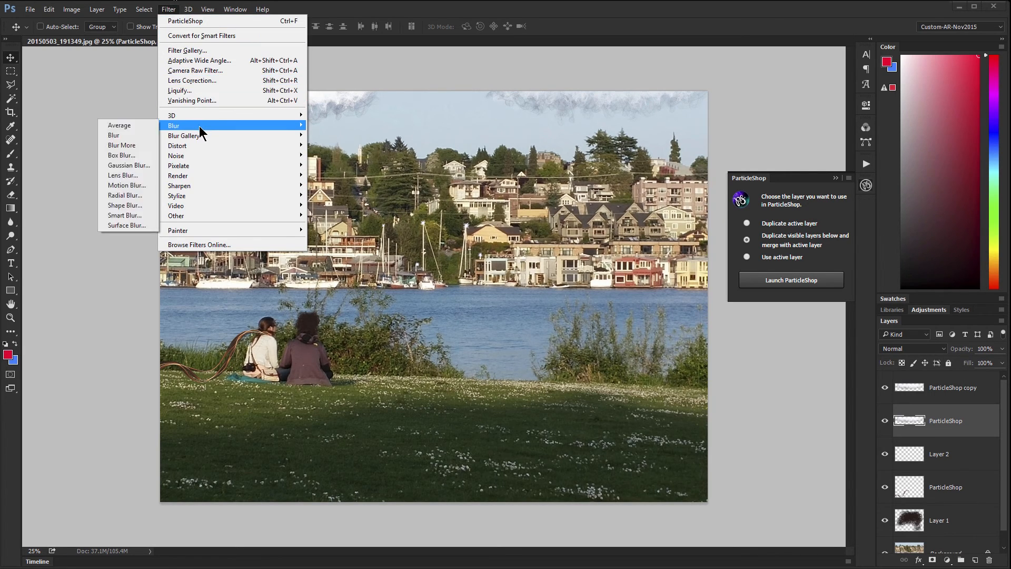
left_click(129, 165)
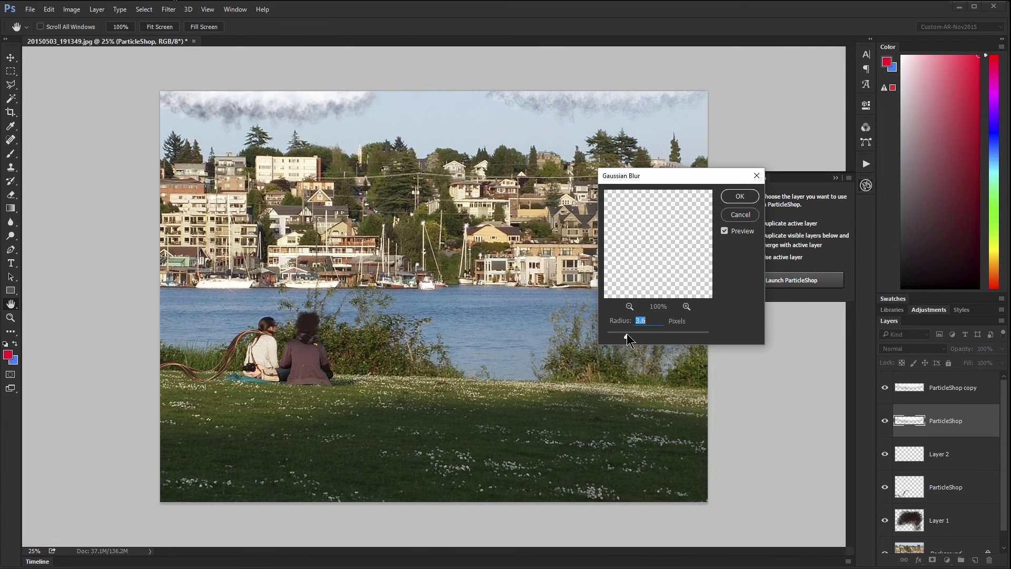
left_click(738, 197)
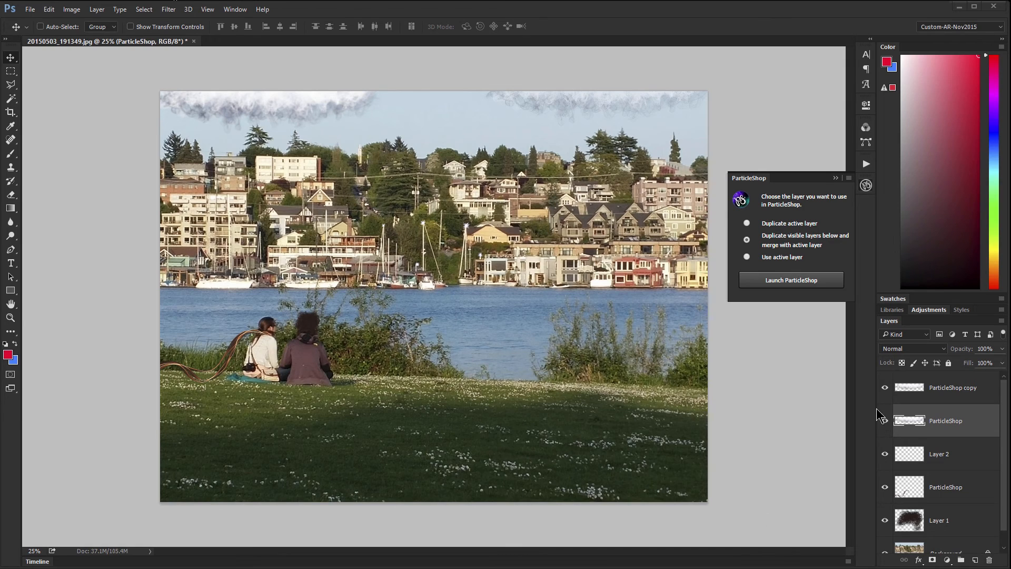